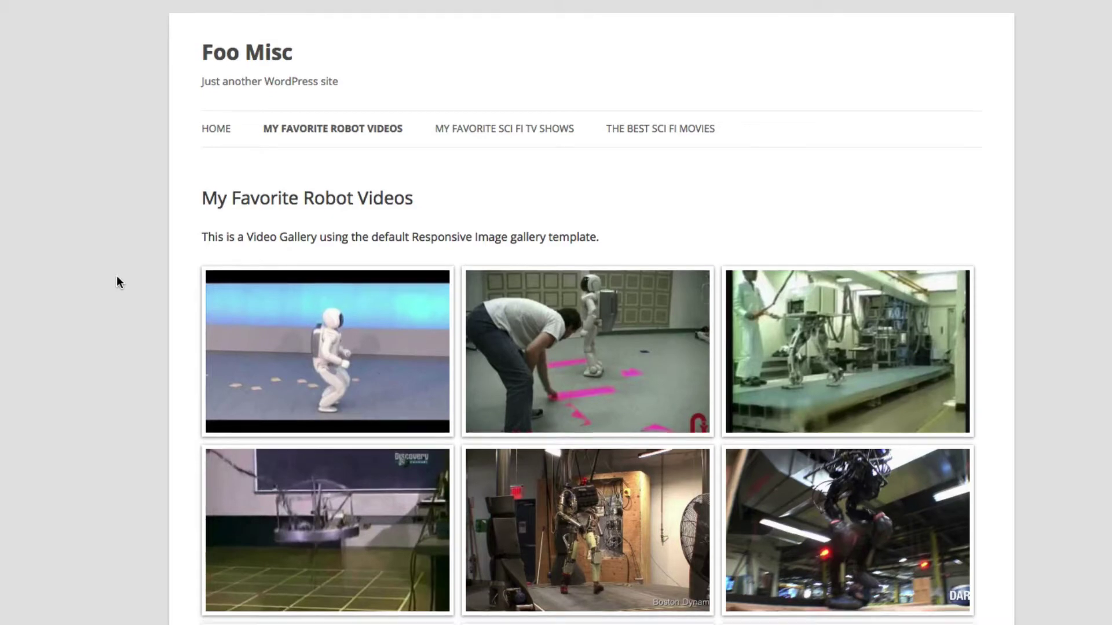
Close the ASIMO video lightbox on the current gallery page
scroll(117, 282, "down", 2)
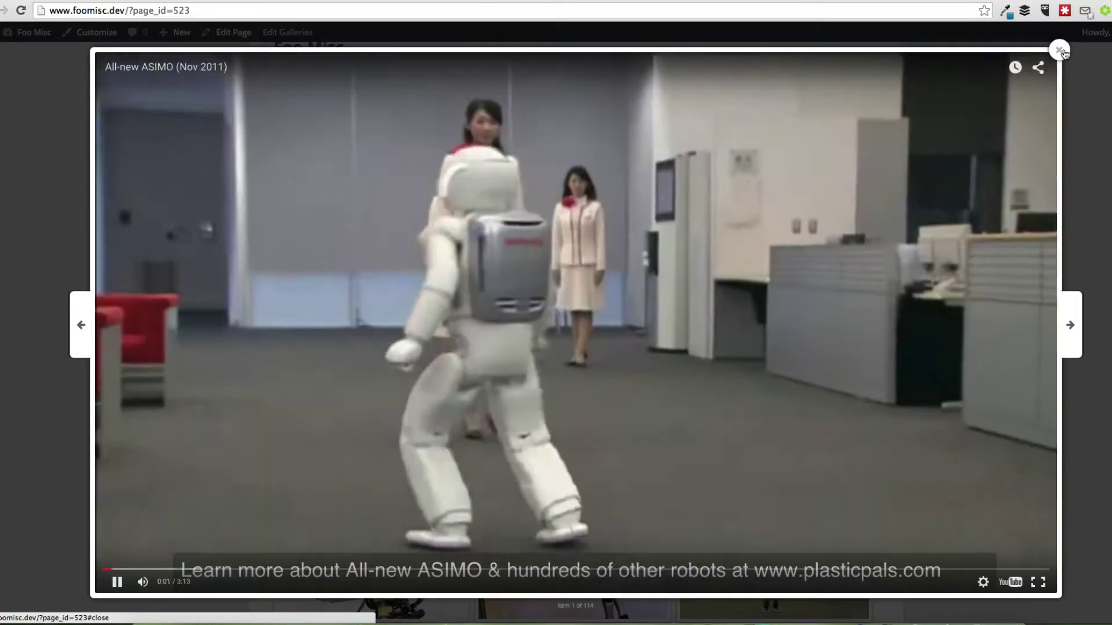
left_click(1060, 50)
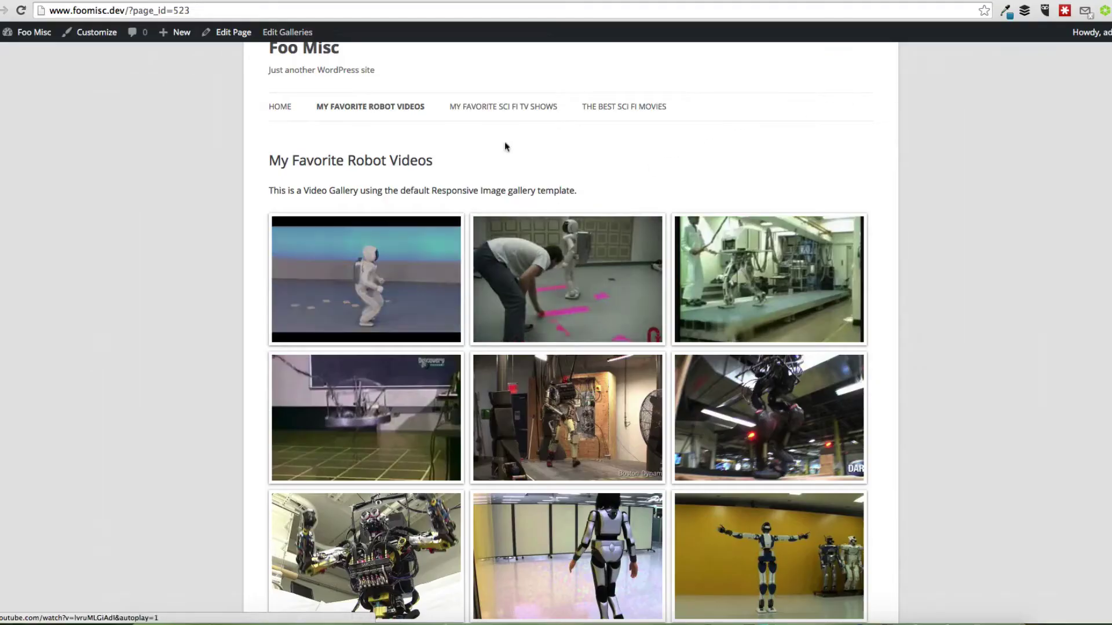
scroll(511, 116, "down", 10)
scroll(534, 167, "up", 10)
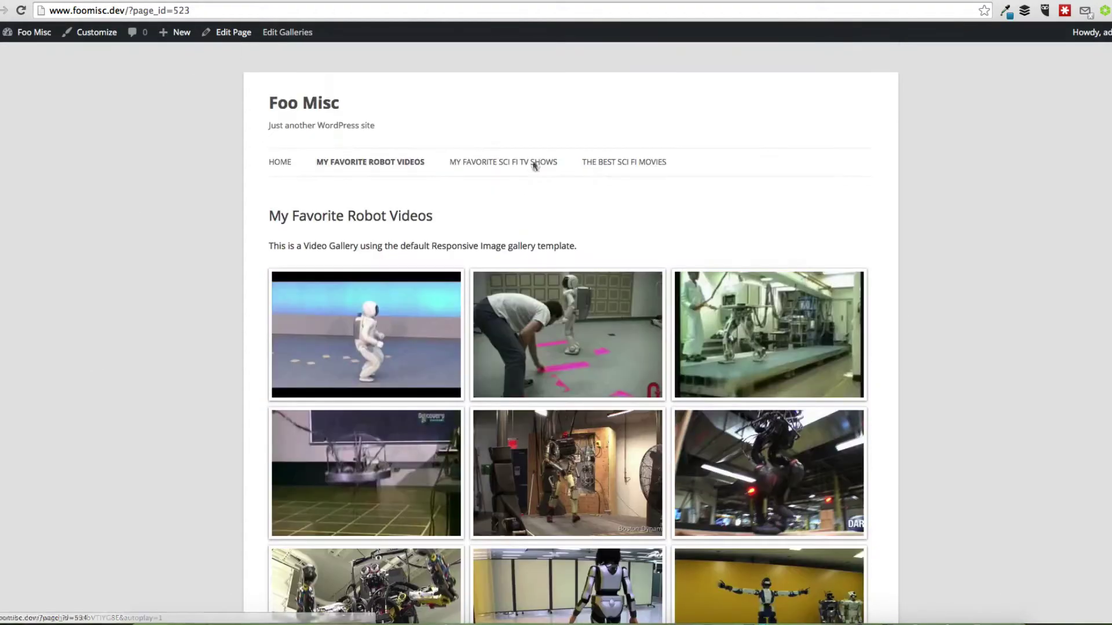
Go to My Favorite Sci Fi TV Shows and preview its third video in the lightbox
left_click(534, 166)
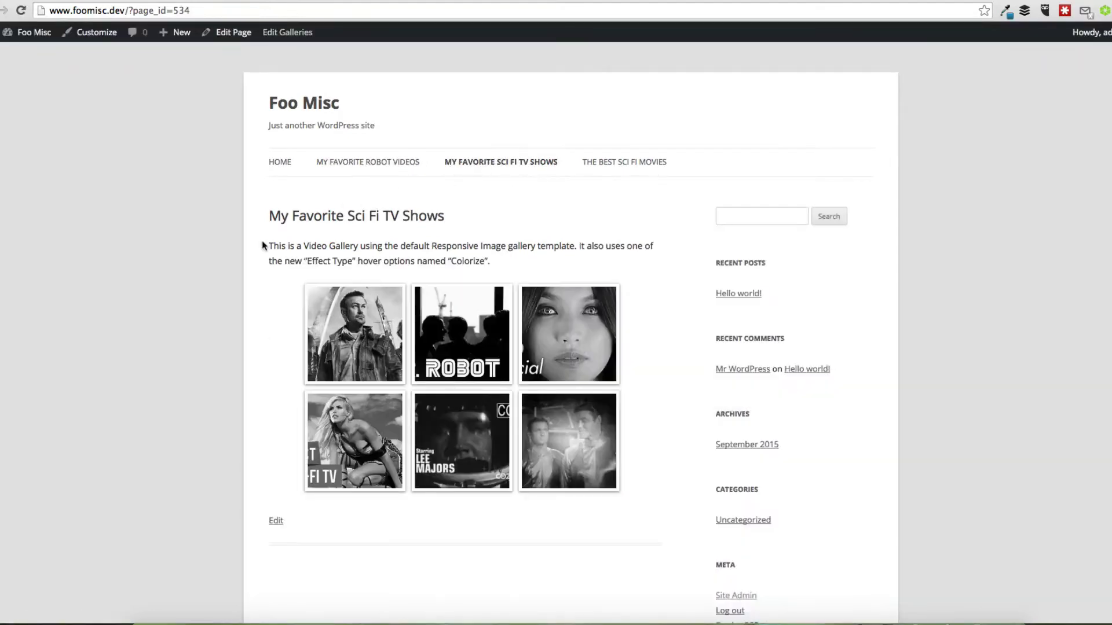
scroll(262, 241, "down", 1)
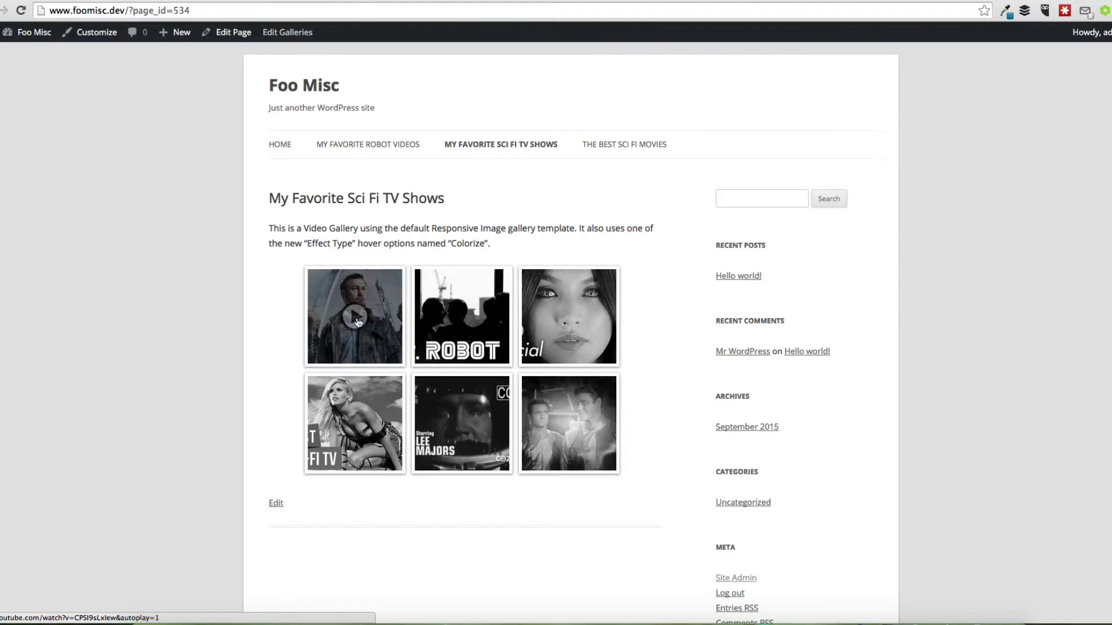
left_click(563, 315)
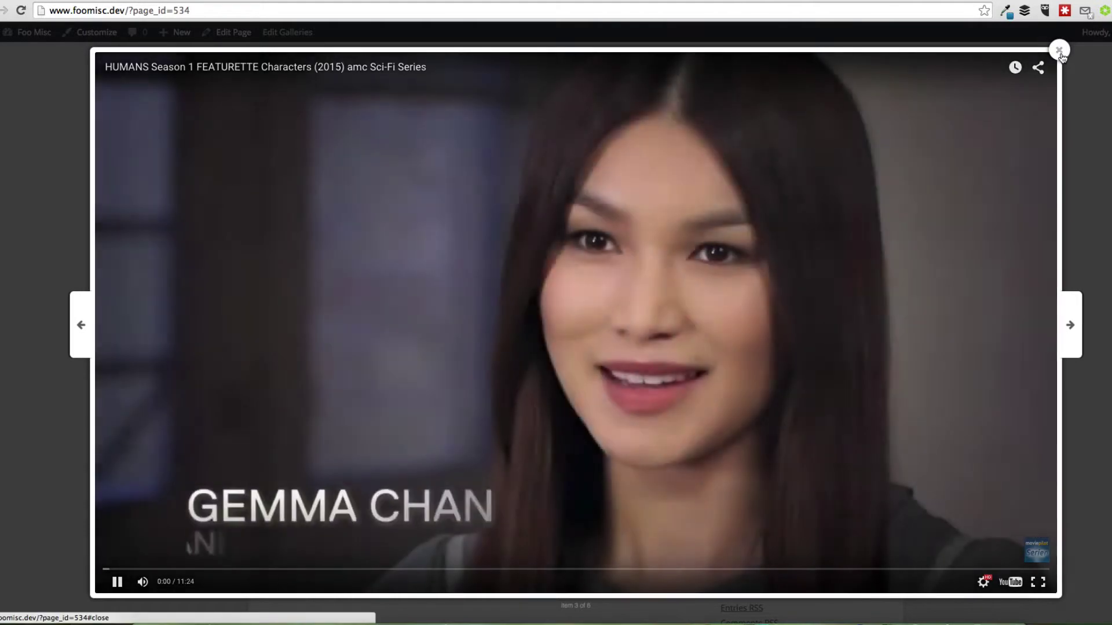
left_click(1060, 52)
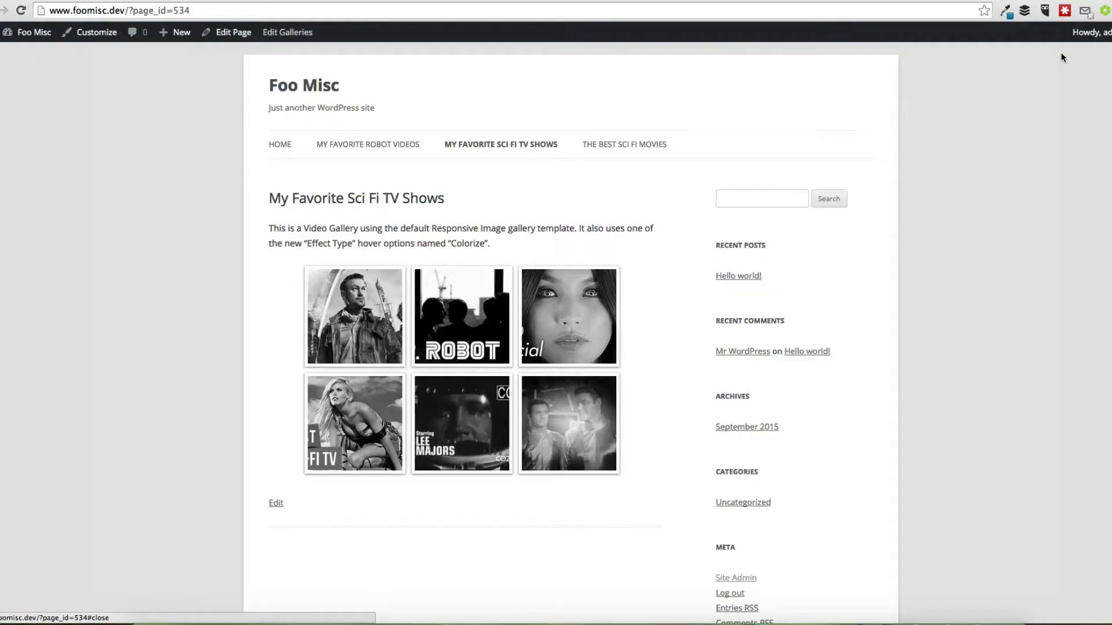
Open The Best Sci Fi Movies page and select, then deselect, the Top 10 Coolest Terminator Facts caption
left_click(616, 146)
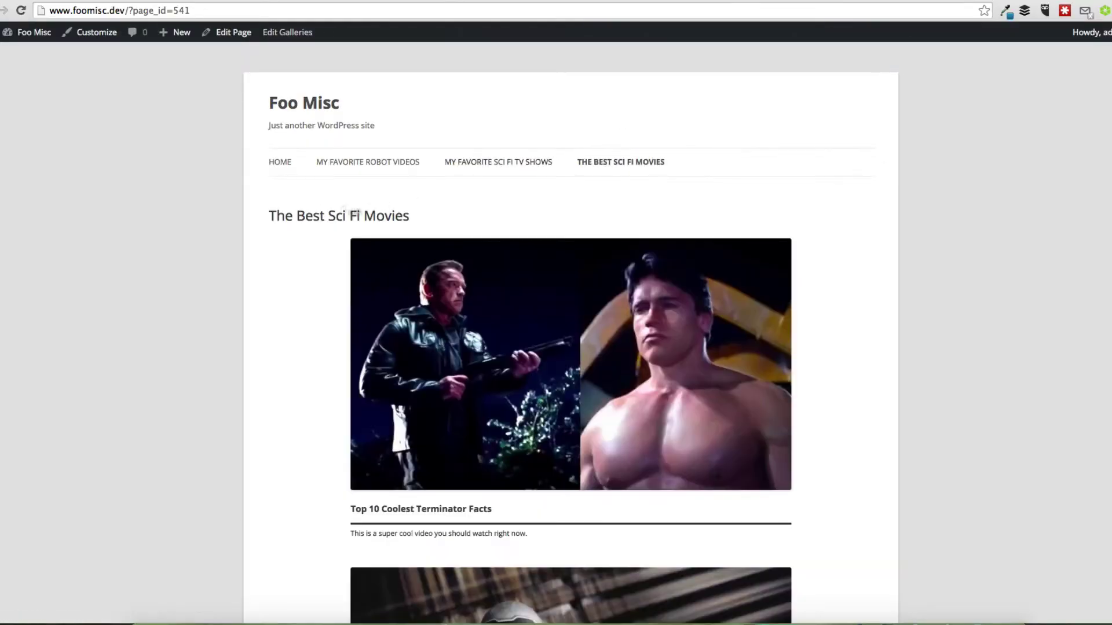
scroll(271, 307, "down", 1)
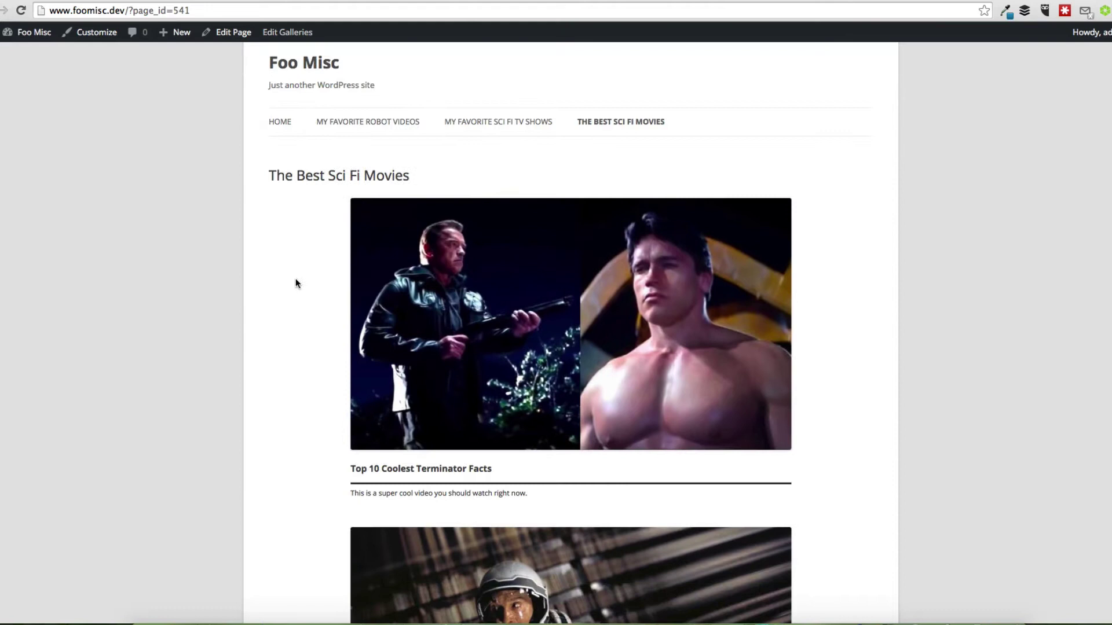
scroll(296, 283, "down", 2)
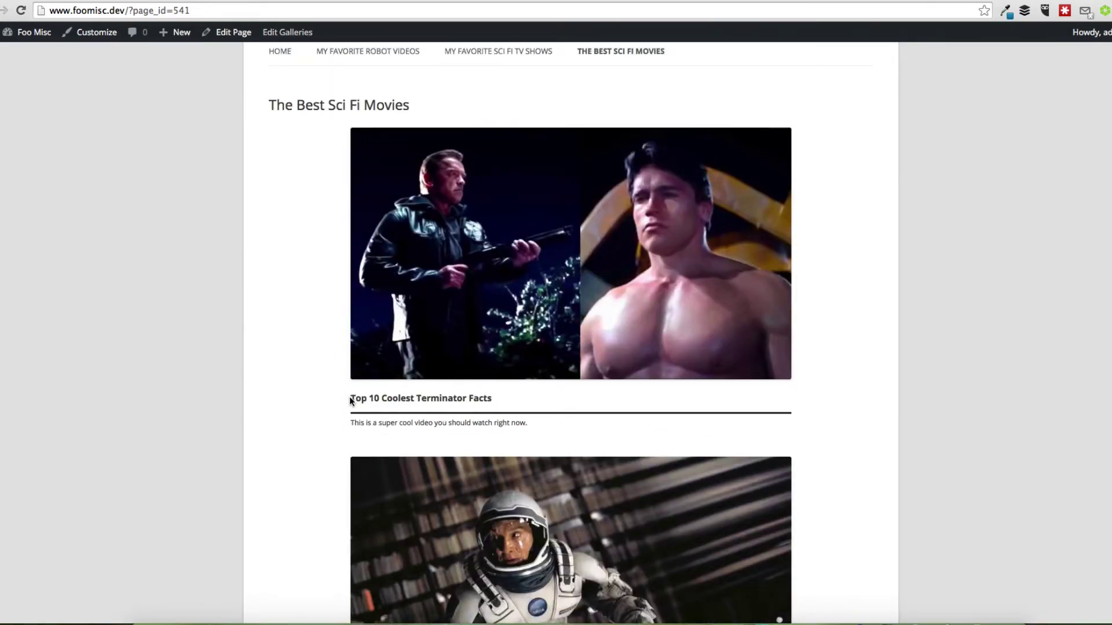
left_click_drag(350, 400, 520, 400)
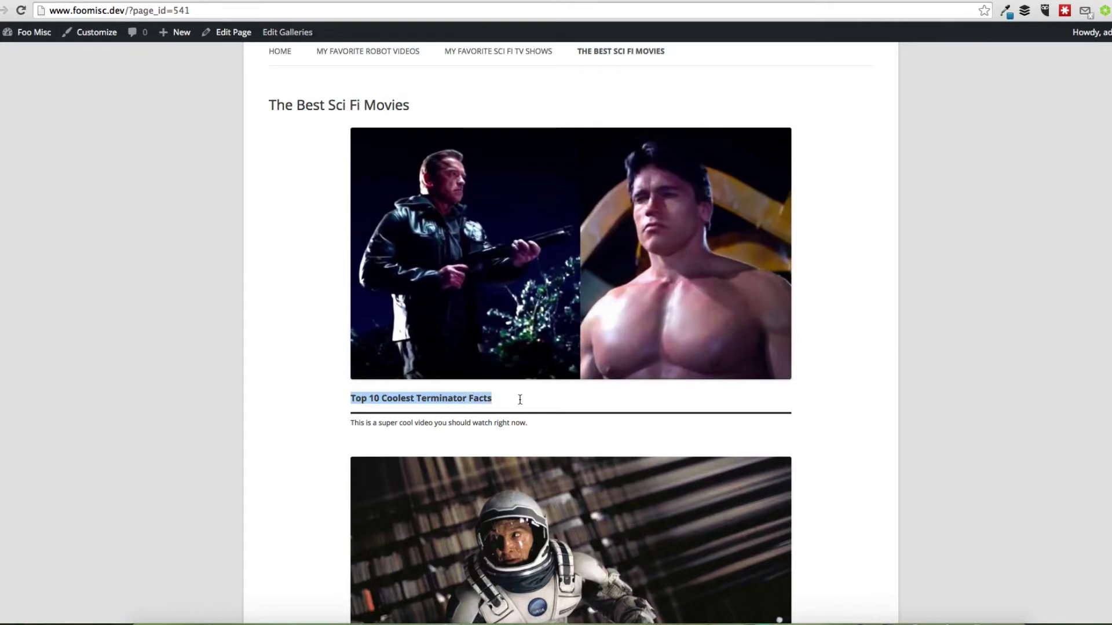
left_click(507, 418)
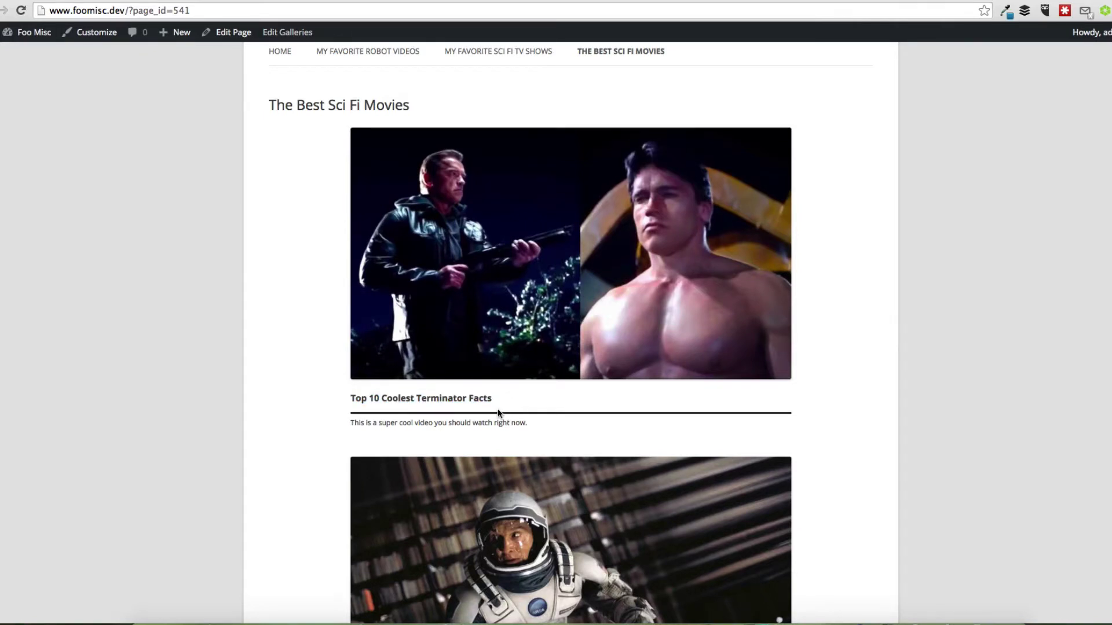
scroll(498, 413, "down", 3)
scroll(636, 223, "up", 3)
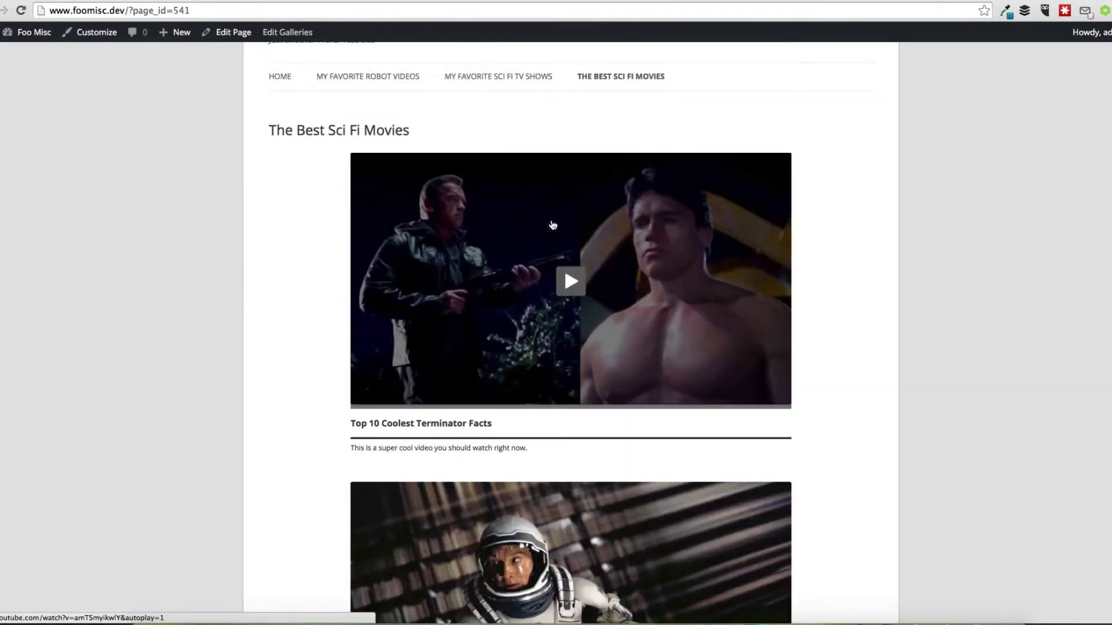
Open FooGallery Settings on the Extensions tab to view the valid FooVideo license key
left_click(443, 1)
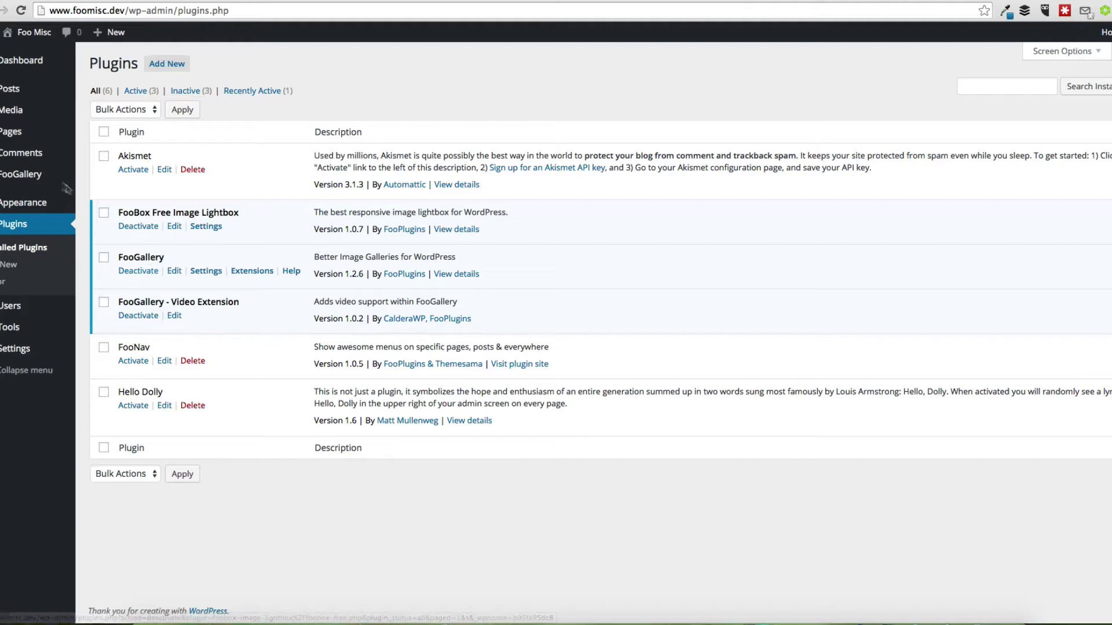
mouse_move(63, 183)
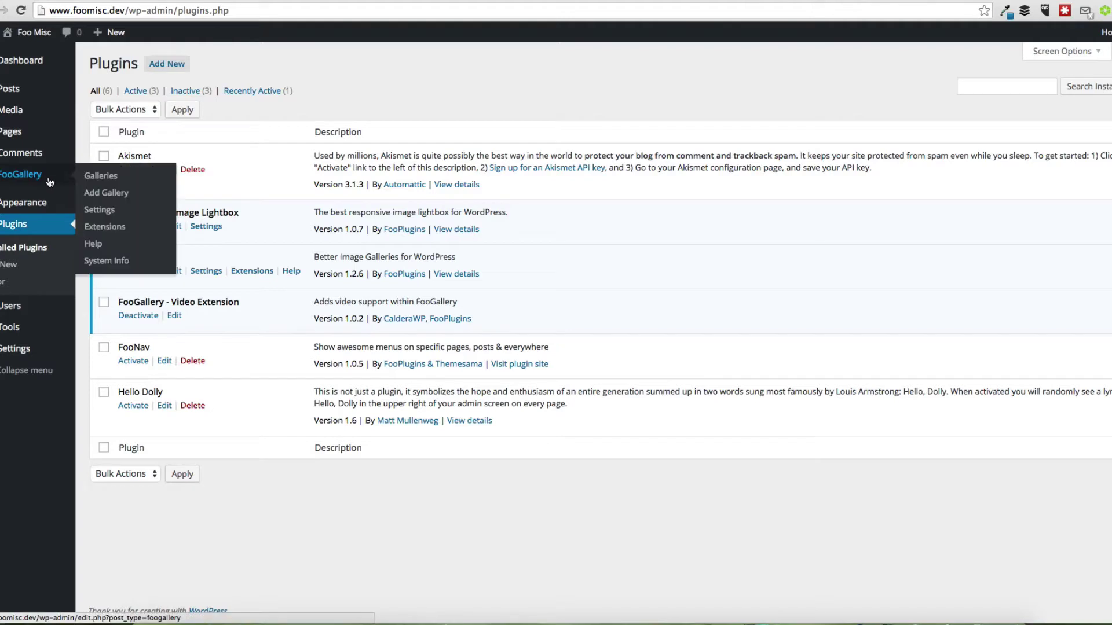
left_click(100, 211)
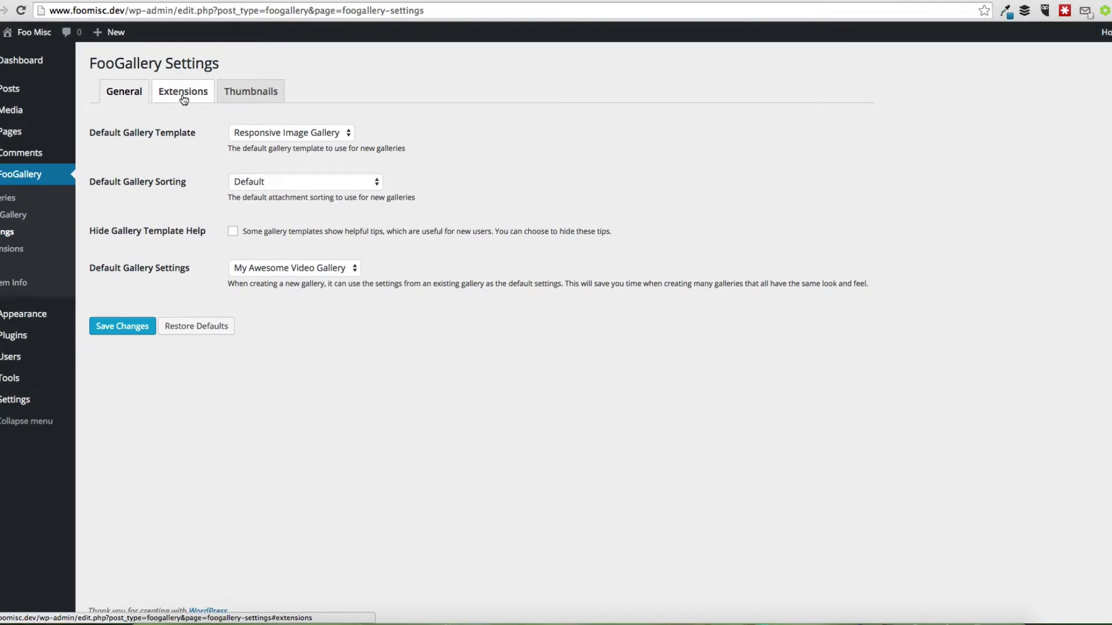
left_click(183, 98)
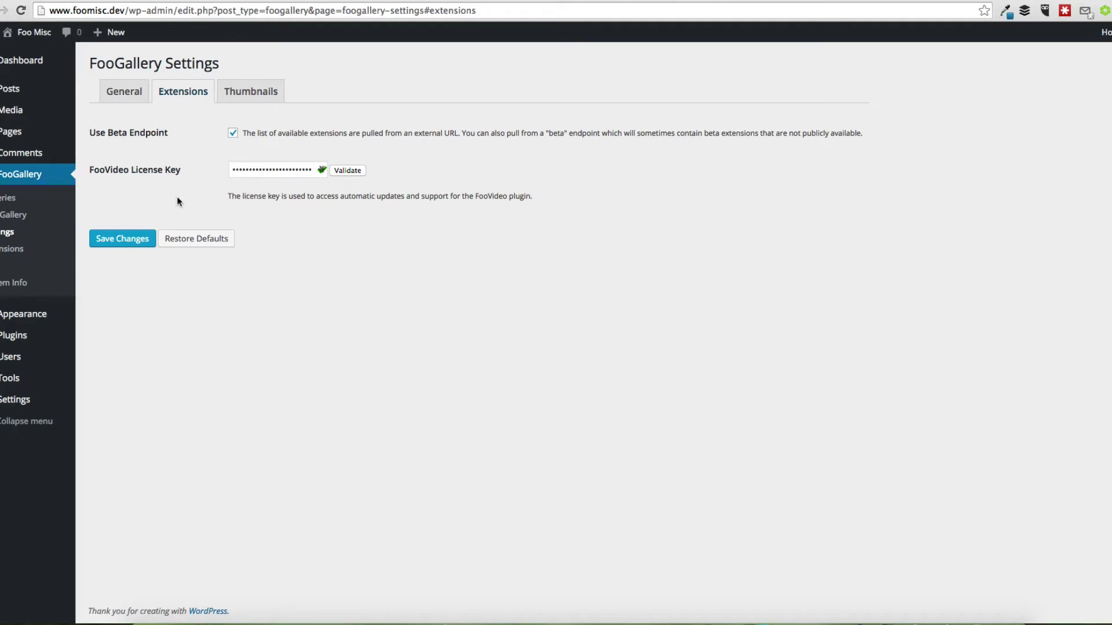
From the FooGallery Galleries list, edit My Awesome Video Gallery
left_click(9, 199)
mouse_move(119, 179)
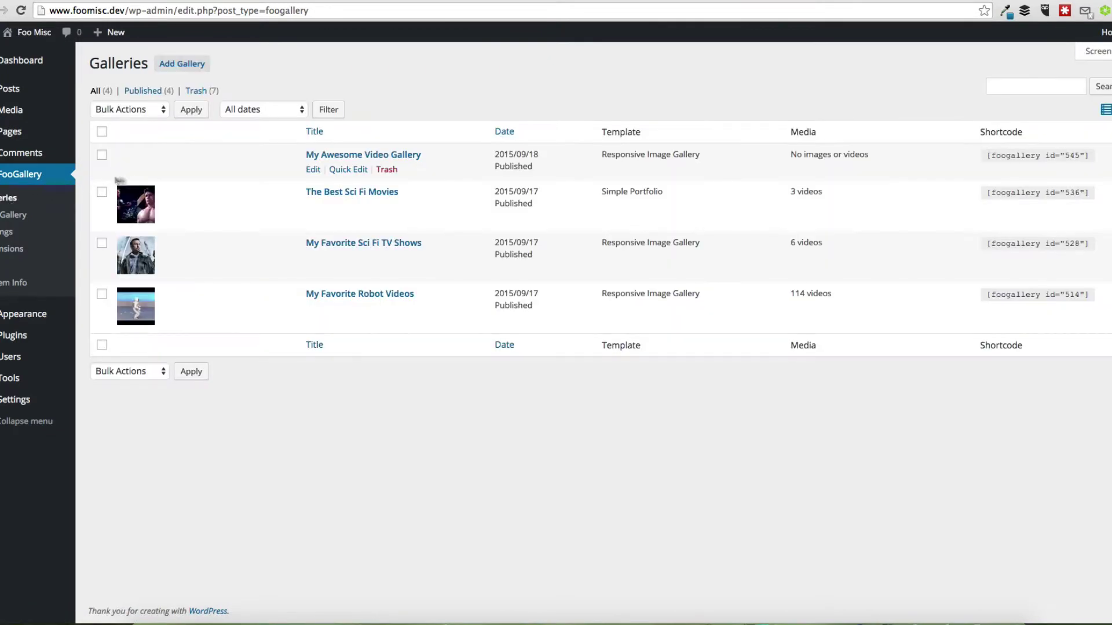
left_click(311, 171)
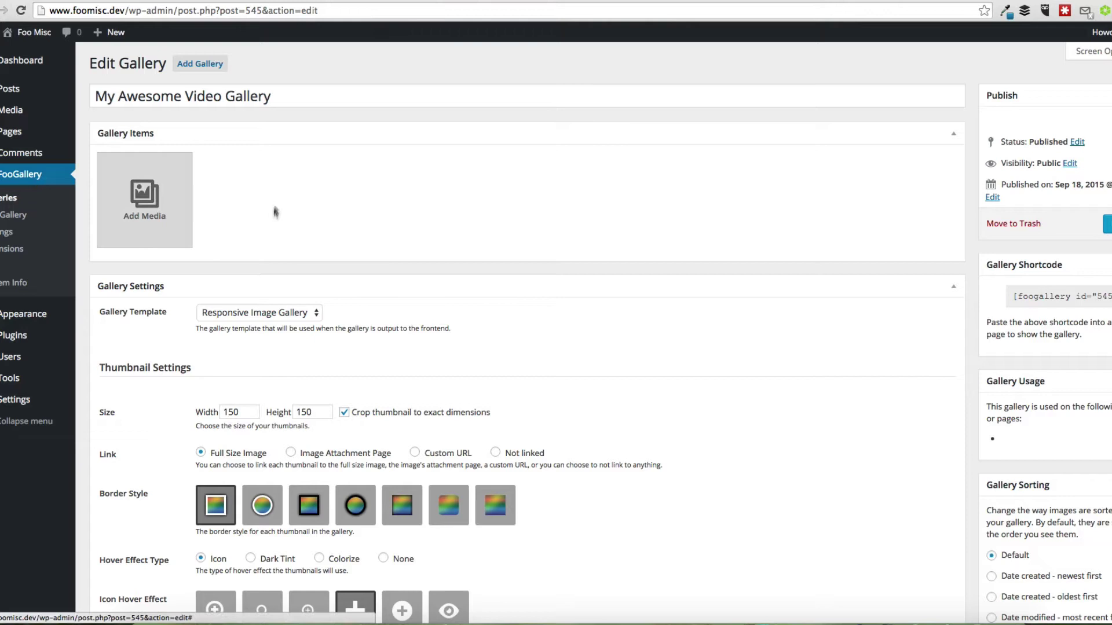
Search YouTube for 'mup' and import First Look, Jungle Boogie, Swedish Chef and Mahna Mahna videos
left_click(166, 219)
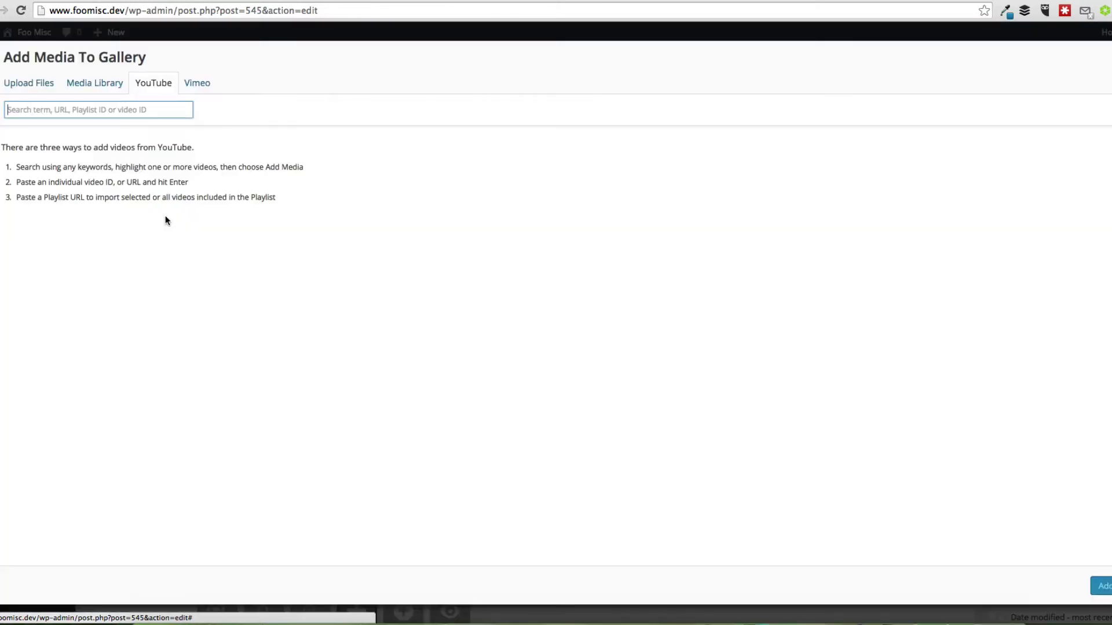
left_click(189, 85)
left_click(160, 85)
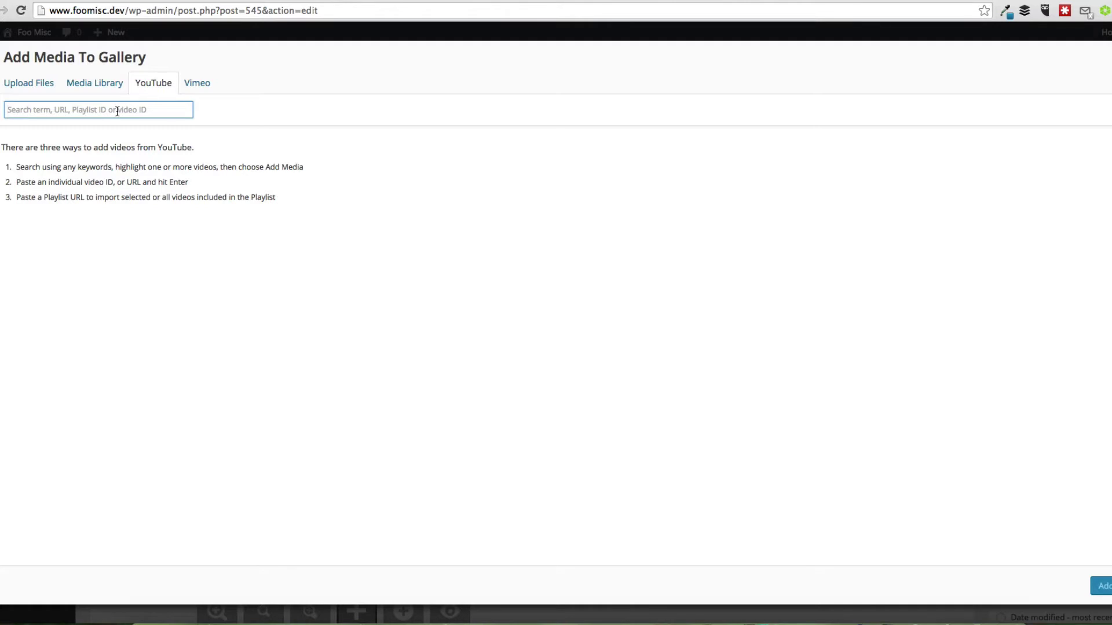
type("muppets")
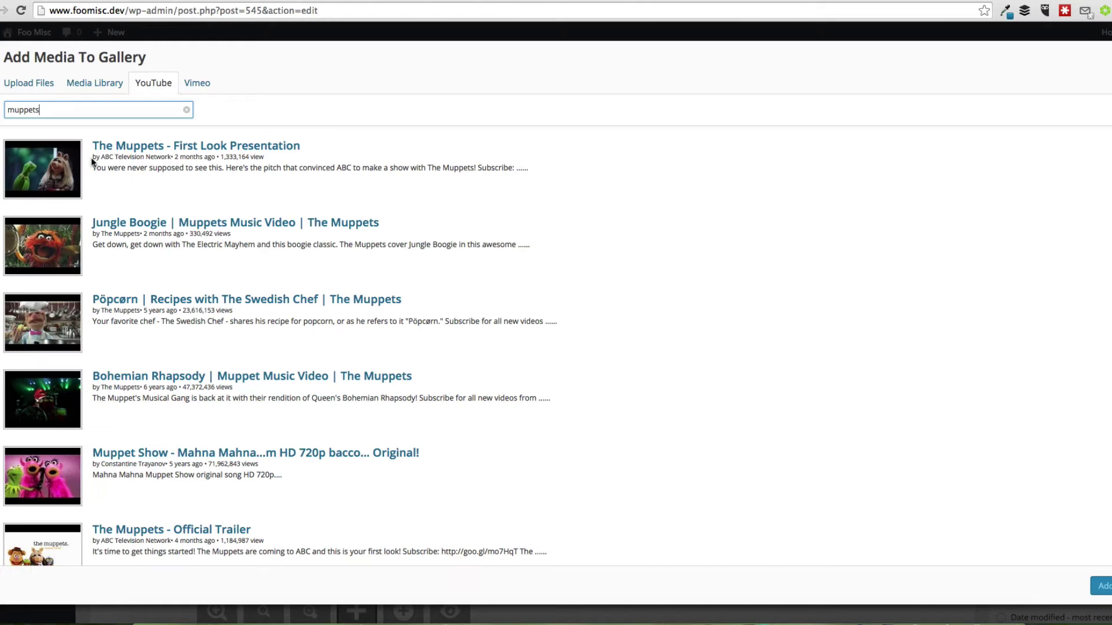
left_click(52, 176)
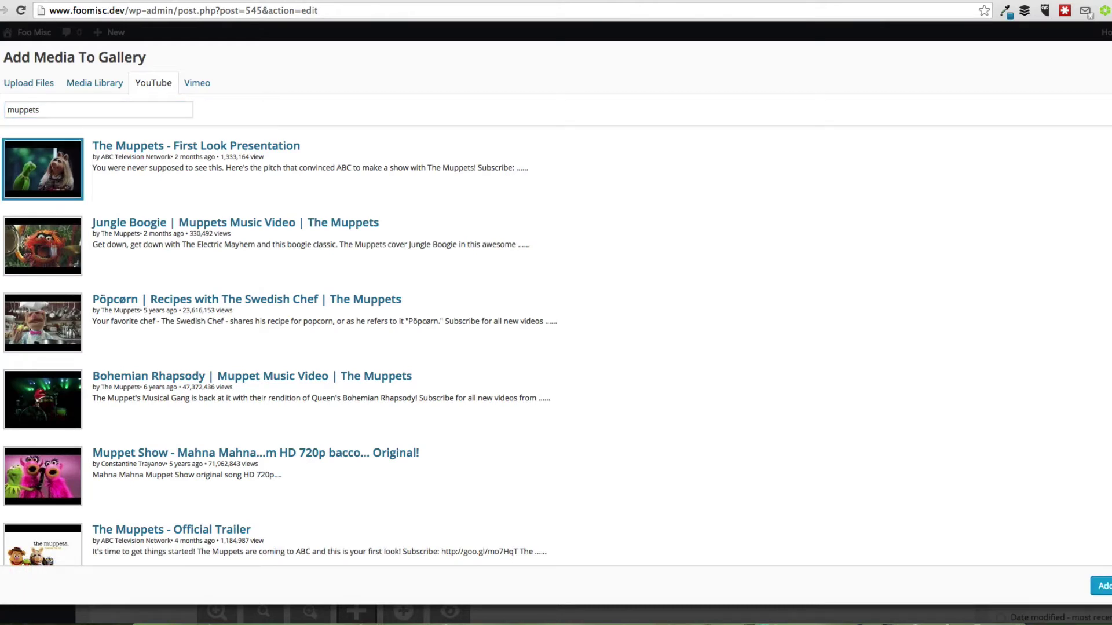
left_click(52, 259)
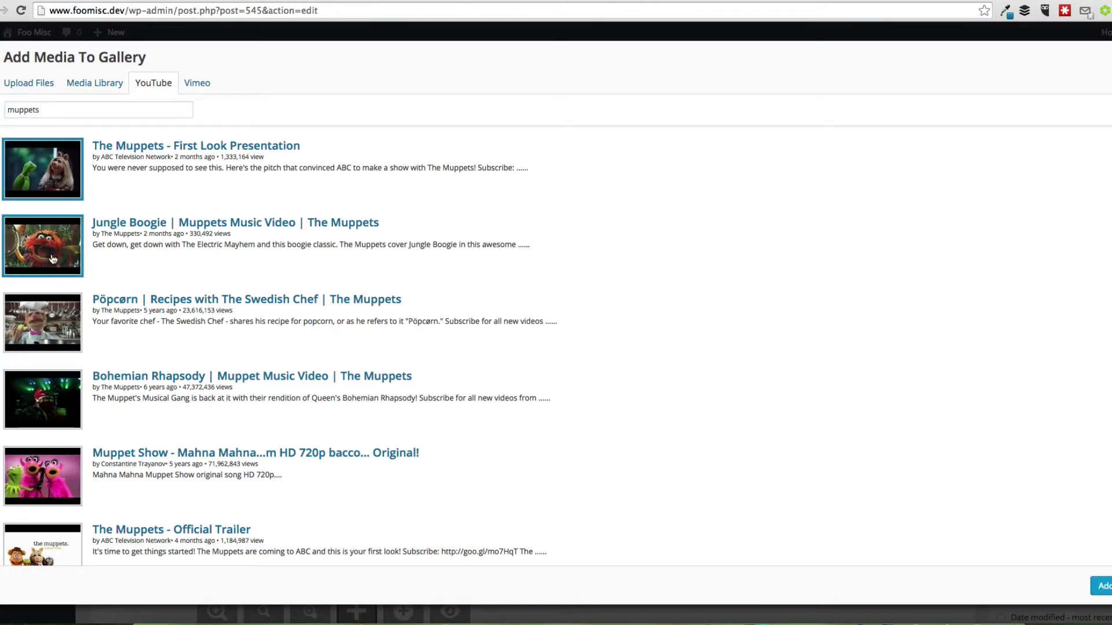
left_click(48, 307)
left_click(48, 481)
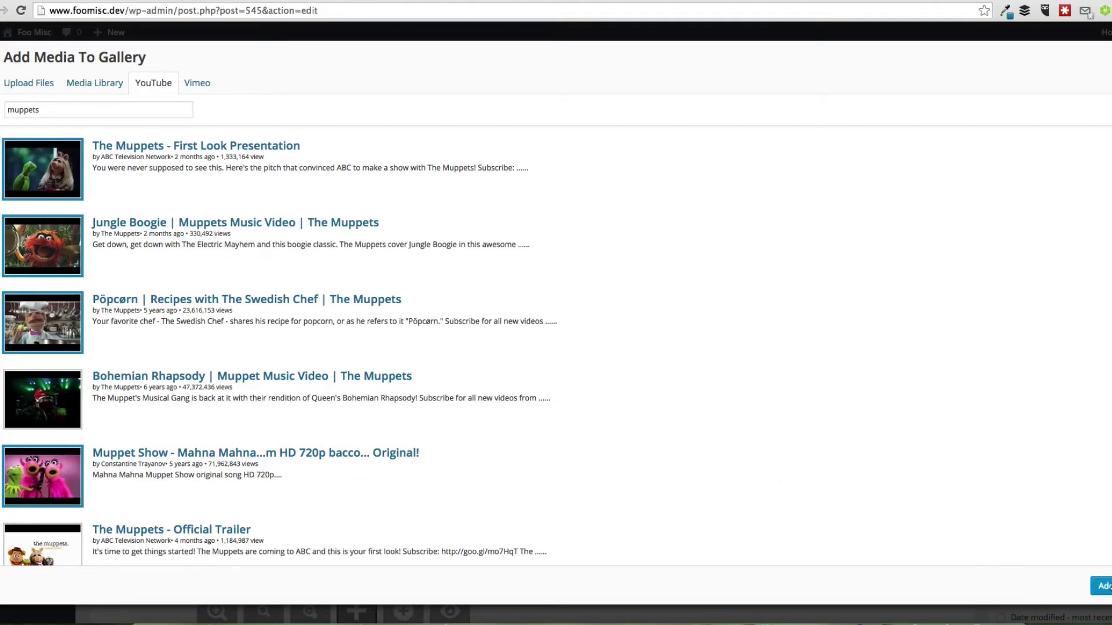
left_click(1102, 586)
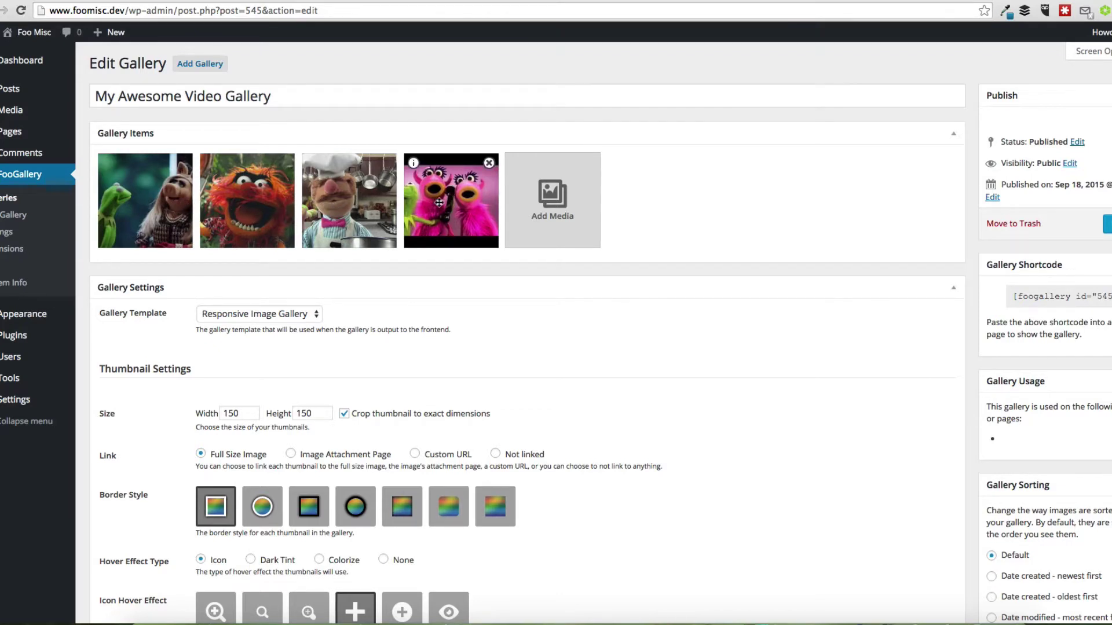
Save the gallery, then choose the Muppets items in the Media Library and add them
left_click(1107, 224)
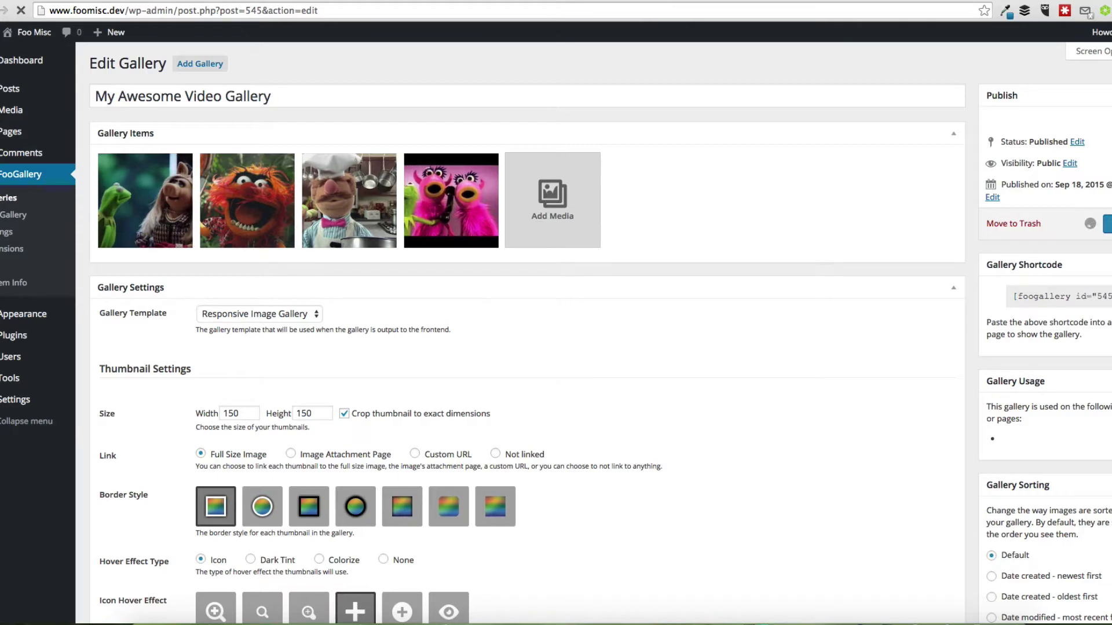
mouse_move(133, 209)
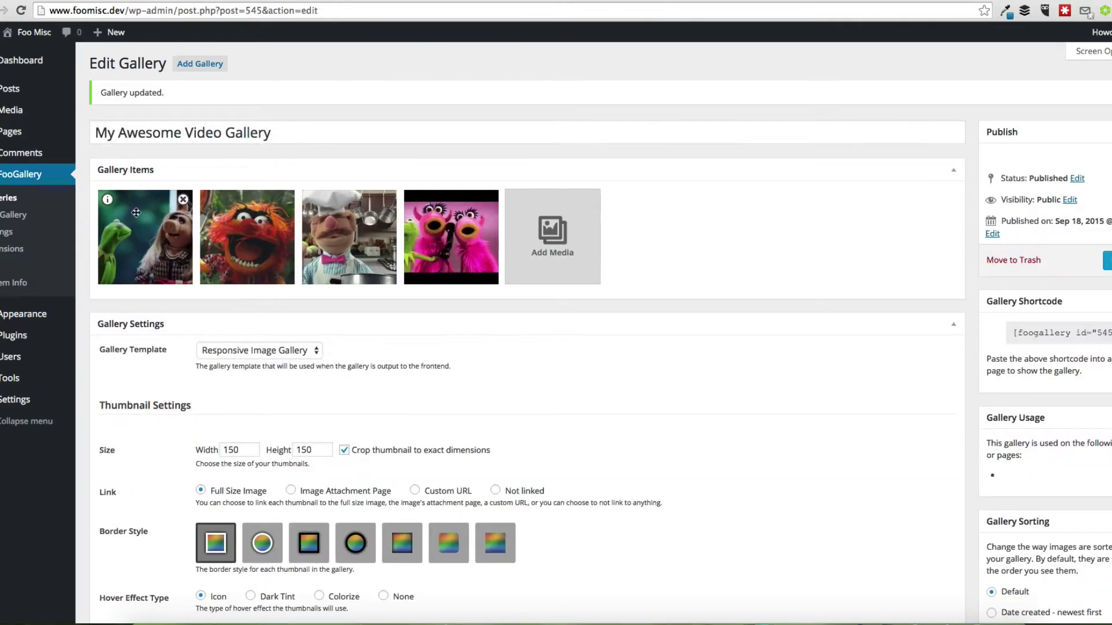
left_click(108, 201)
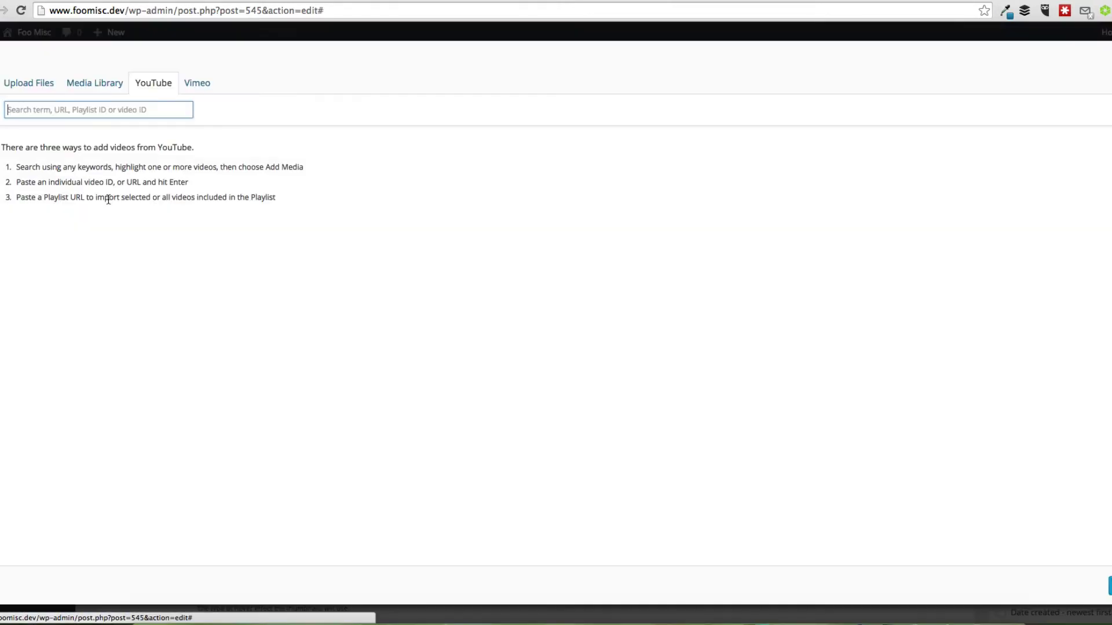
left_click(108, 85)
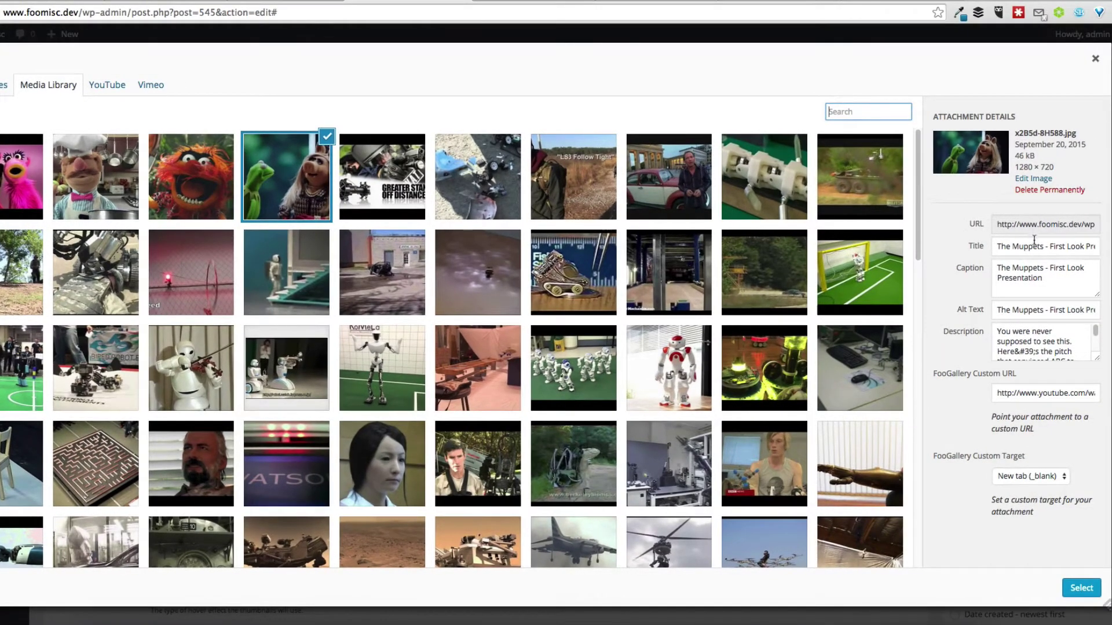
triple_click(1054, 248)
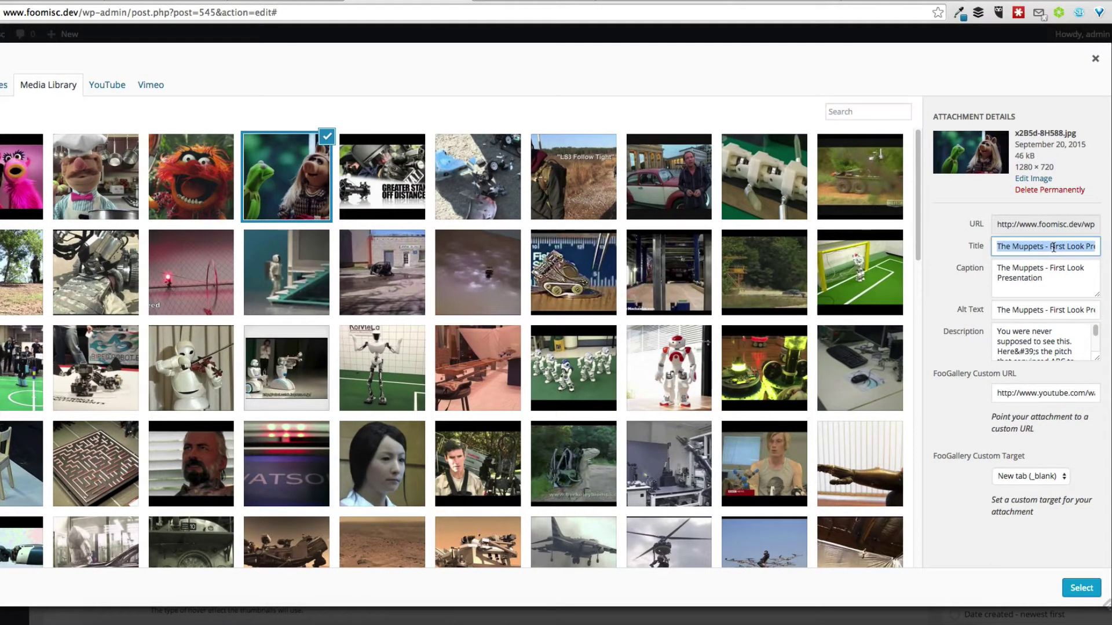
left_click_drag(1090, 268, 1045, 282)
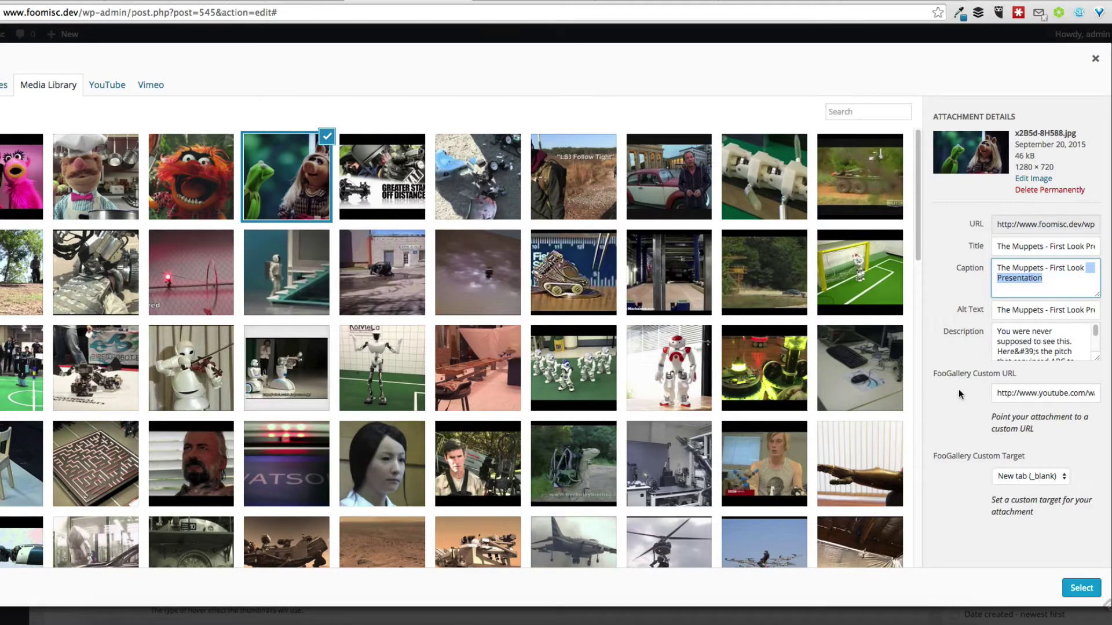
left_click(1081, 587)
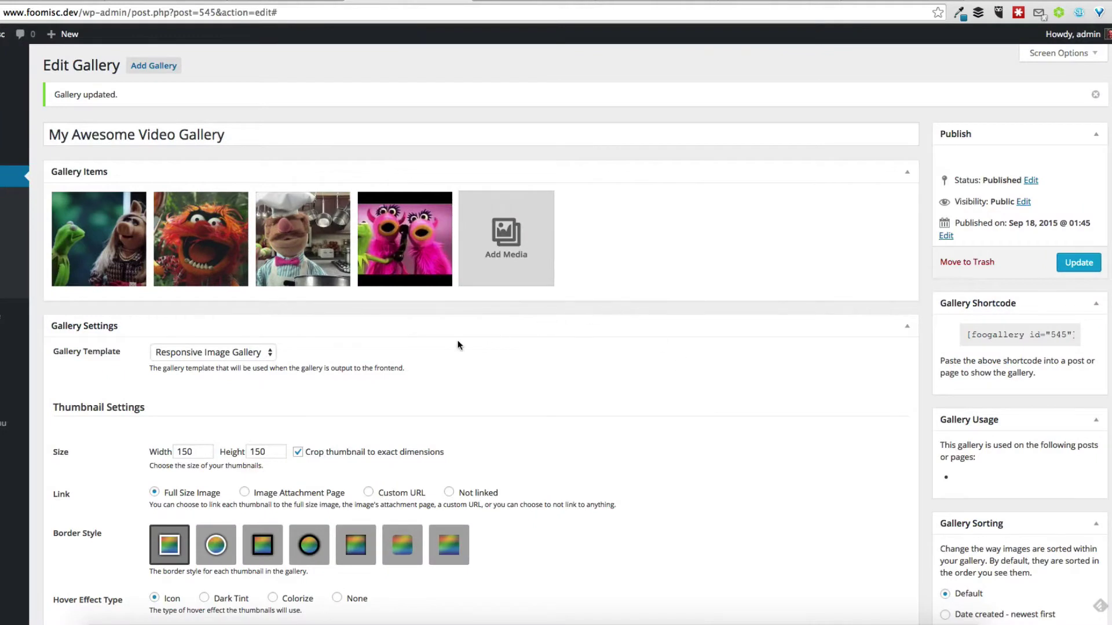
left_click(266, 352)
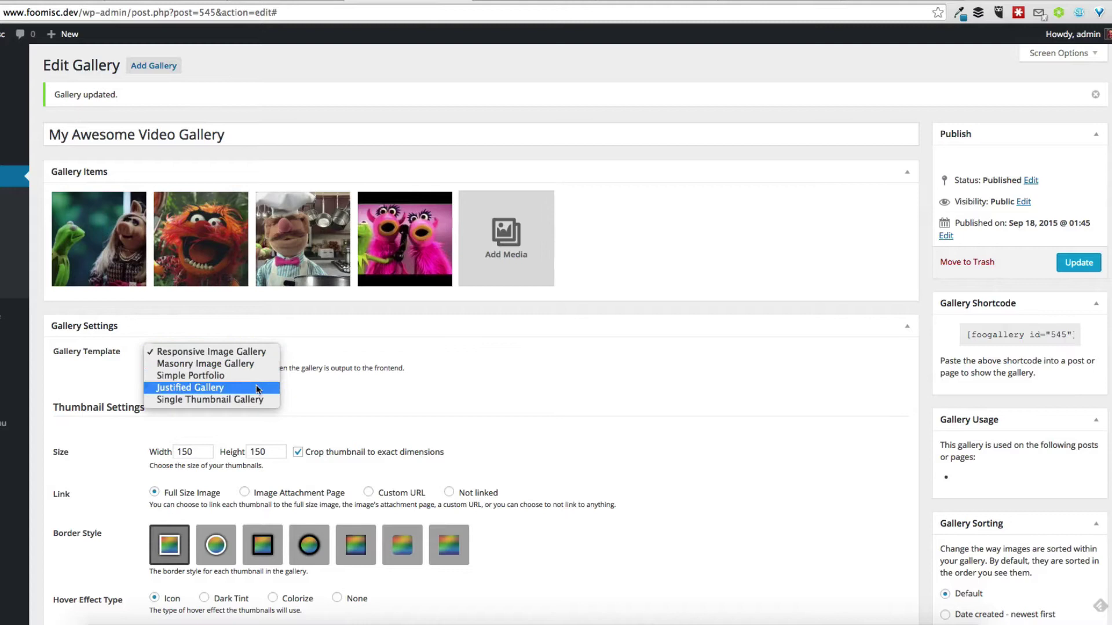
left_click(288, 355)
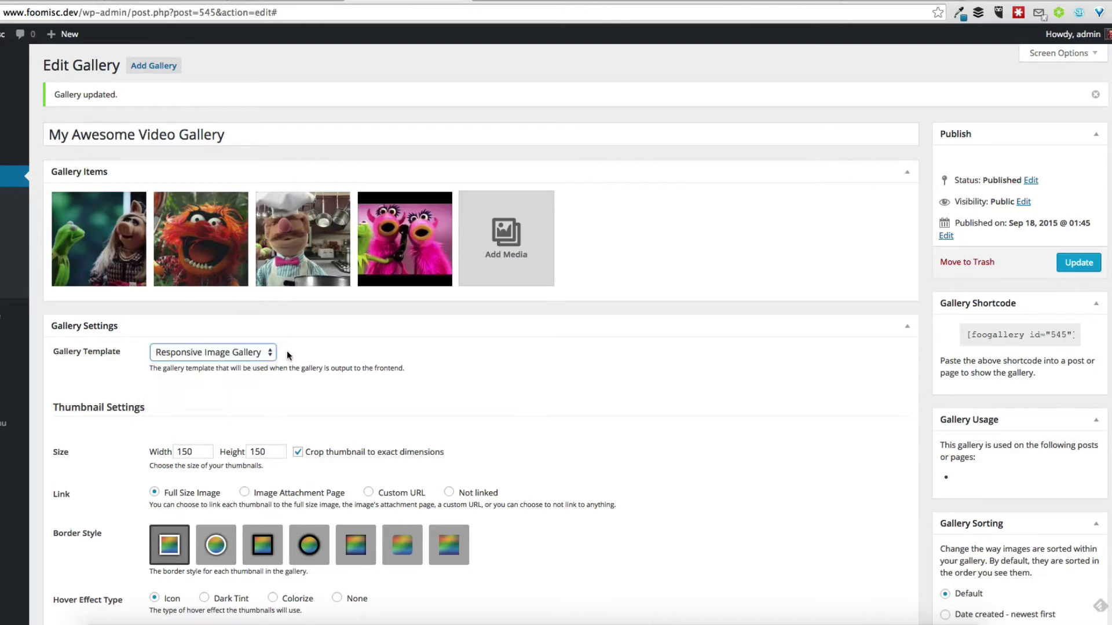
left_click(250, 354)
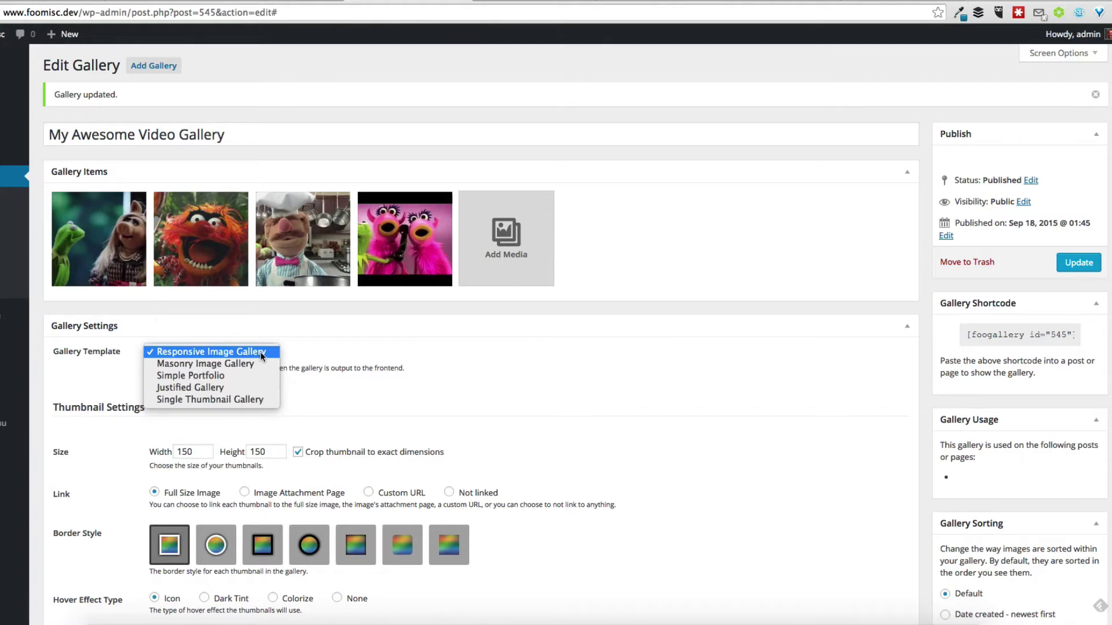
left_click(312, 354)
Compare the Dark Tint and Colorize thumbnail hover effects, settling on the circled-plus Icon effect
scroll(317, 352, "down", 3)
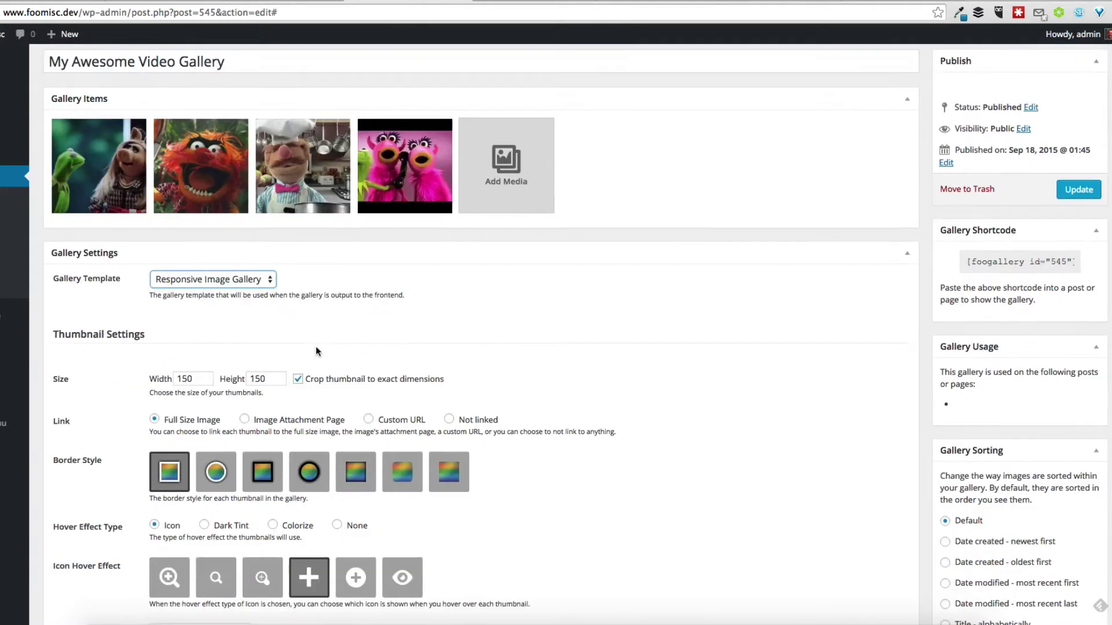
mouse_move(192, 180)
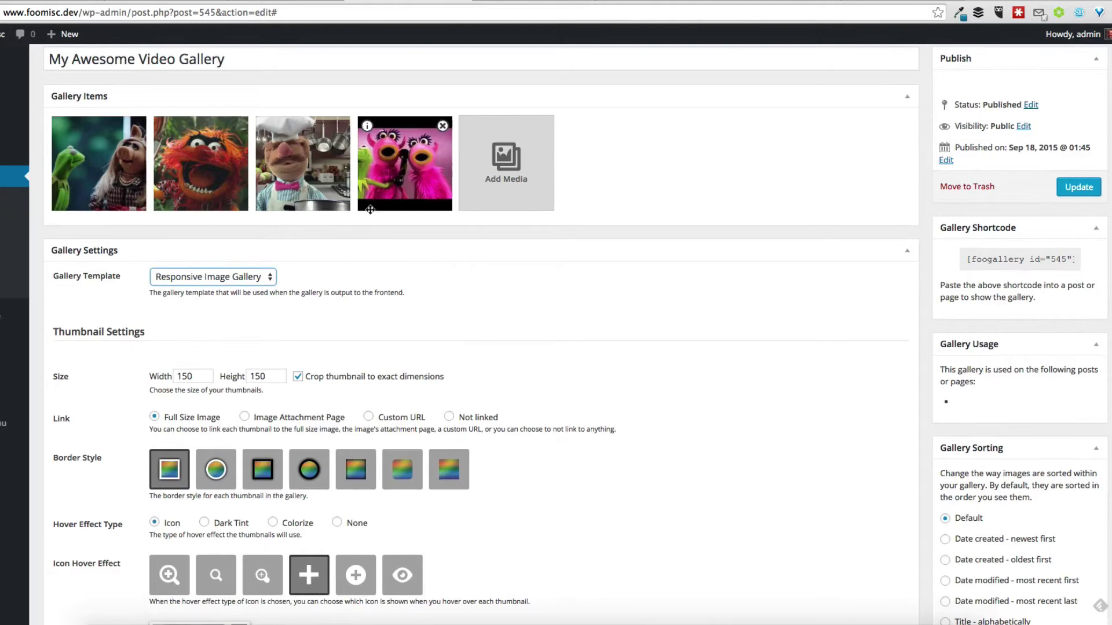
scroll(365, 278, "down", 3)
scroll(365, 274, "down", 6)
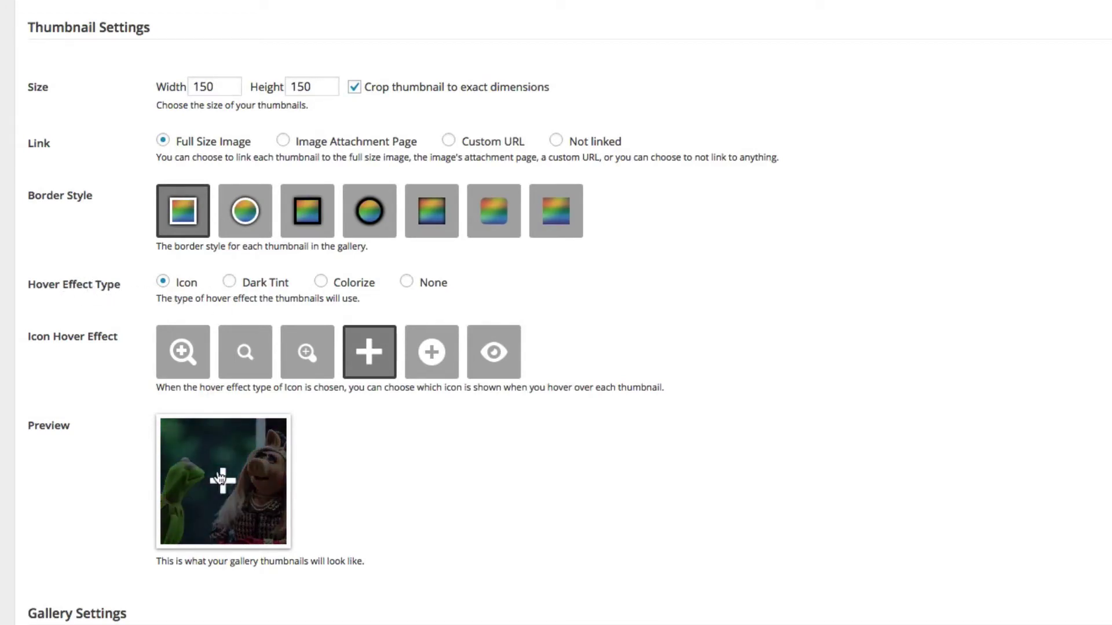
left_click(432, 352)
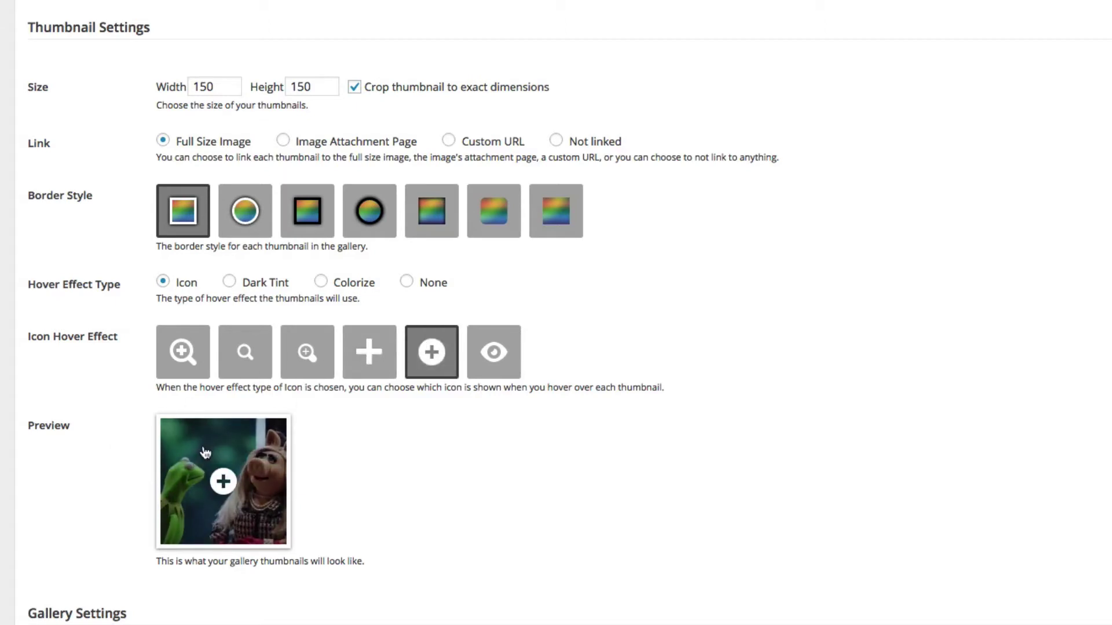
left_click(233, 283)
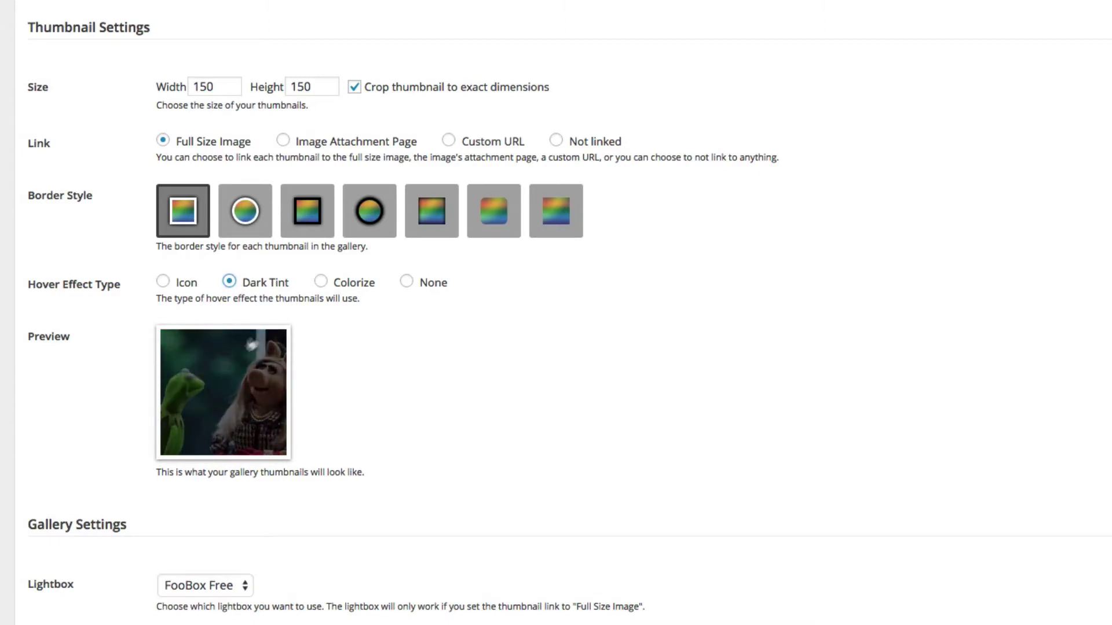
left_click(320, 282)
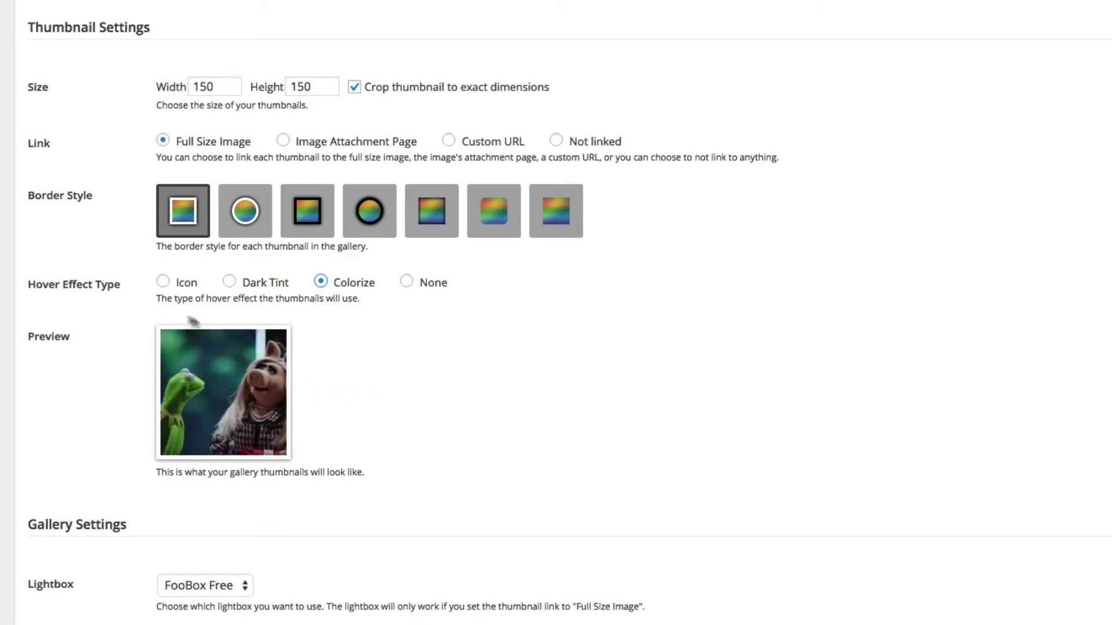
left_click(163, 282)
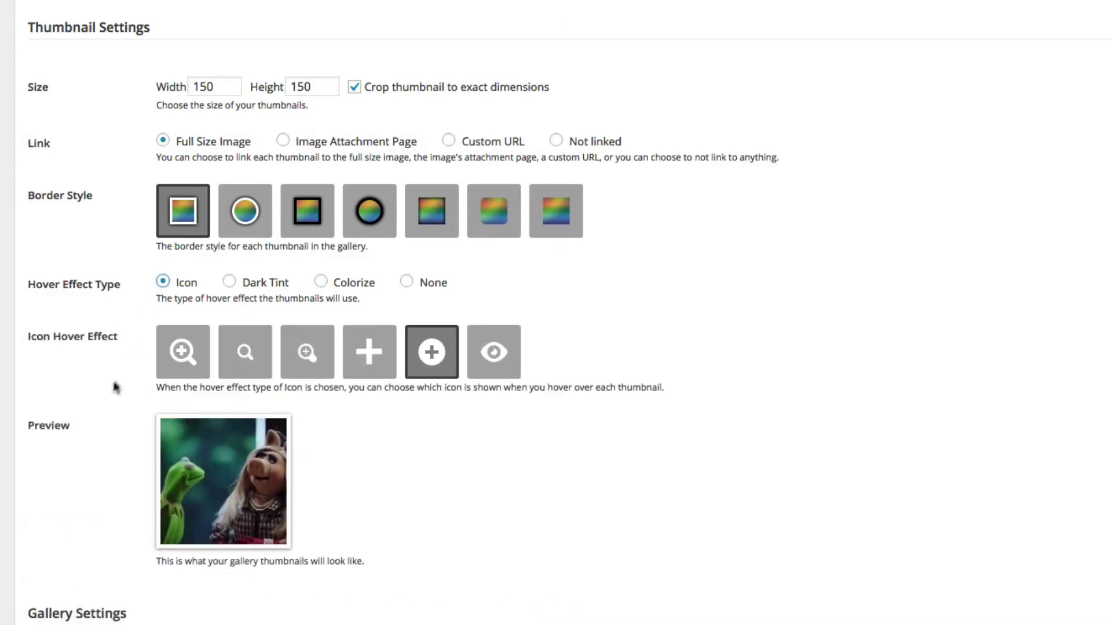
Choose the YouTube-style play button as the video hover icon
scroll(113, 388, "down", 1)
scroll(111, 387, "down", 7)
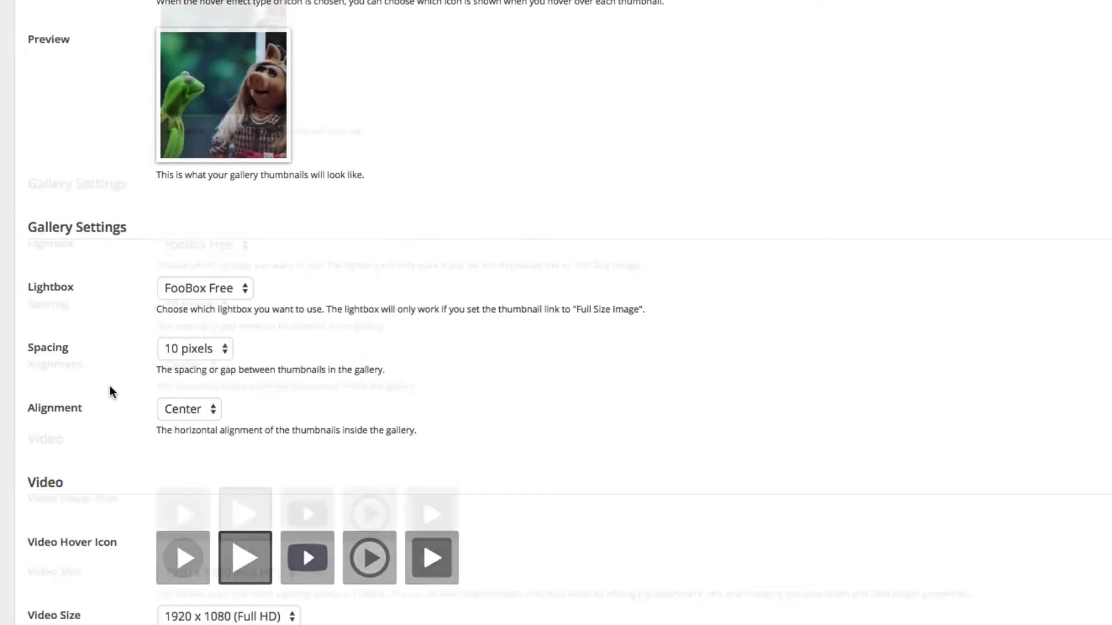
scroll(111, 388, "down", 4)
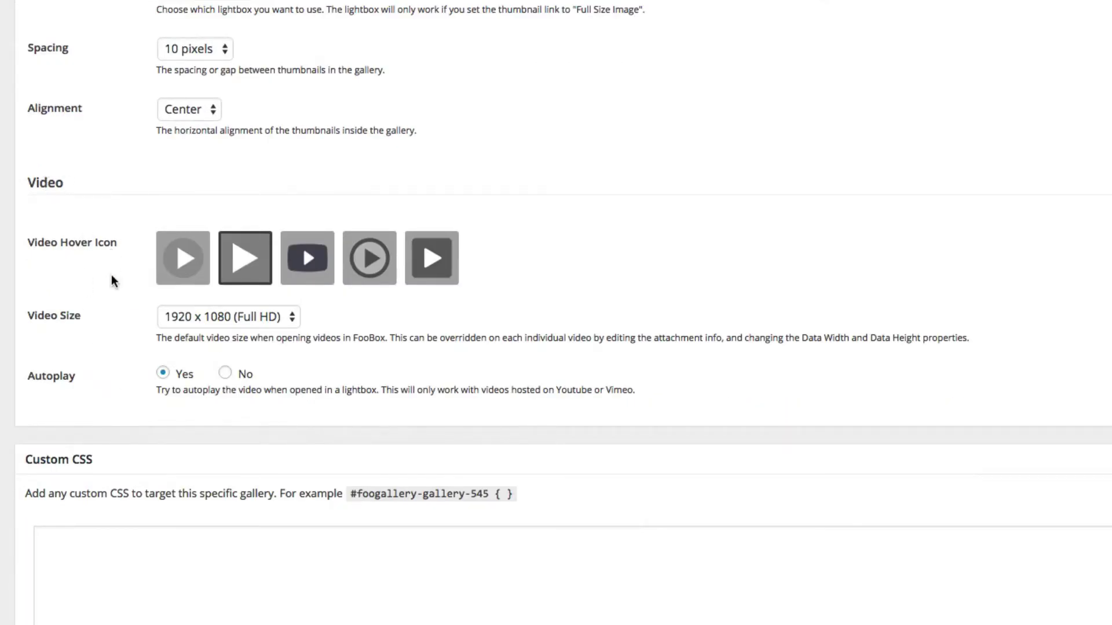
left_click(174, 265)
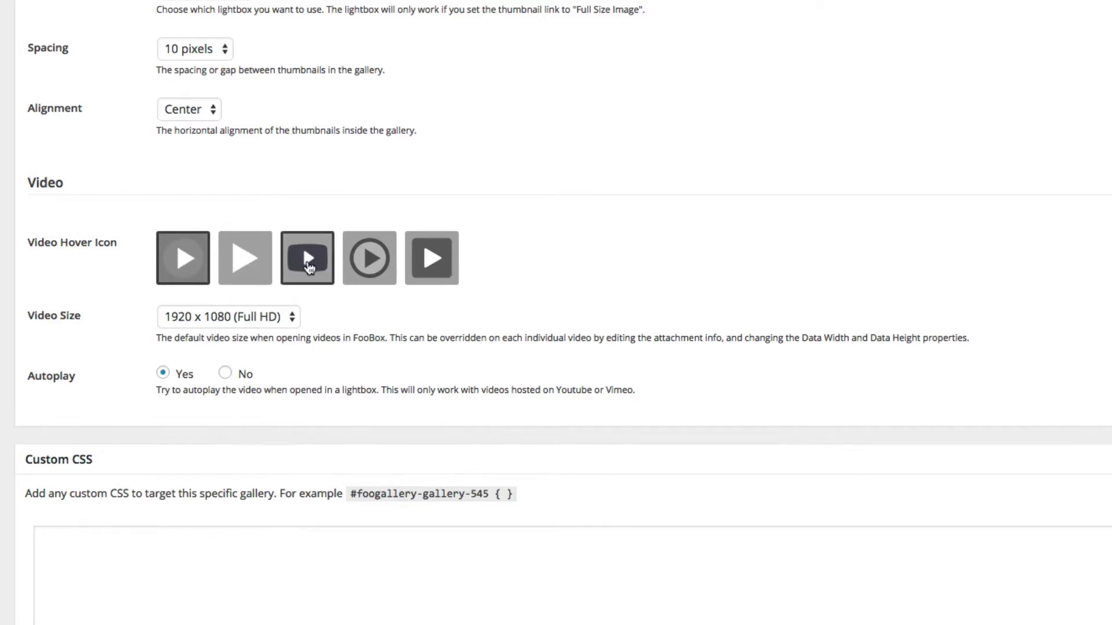
left_click(309, 266)
Keep 1920 x 1080 video size and the FooBox Free lightbox, and set Autoplay to No
left_click(267, 319)
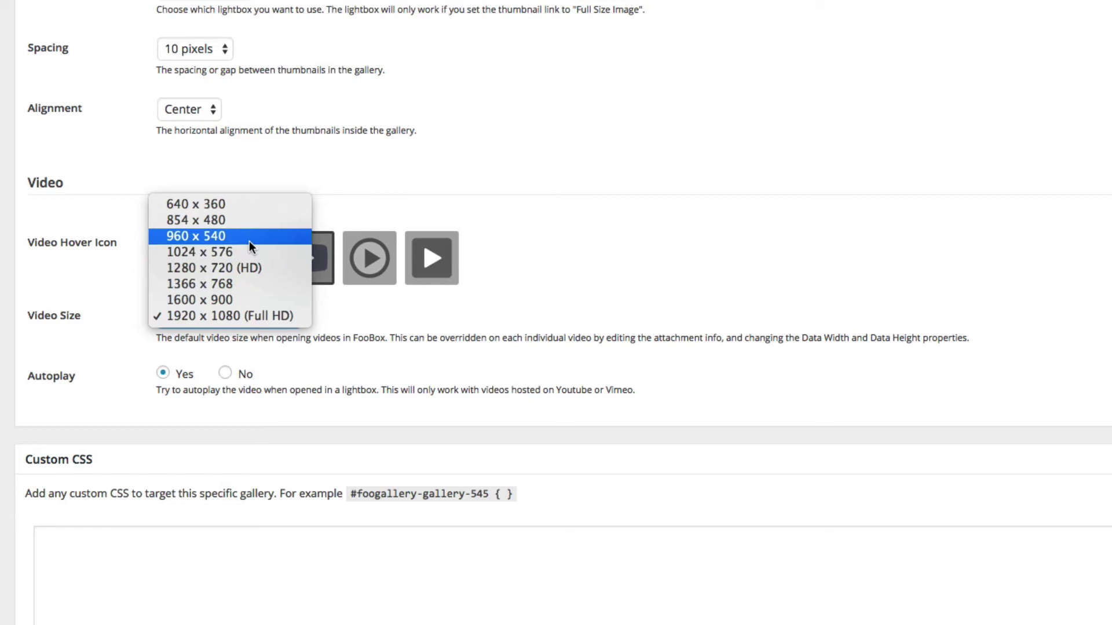
left_click(380, 158)
scroll(377, 157, "up", 1)
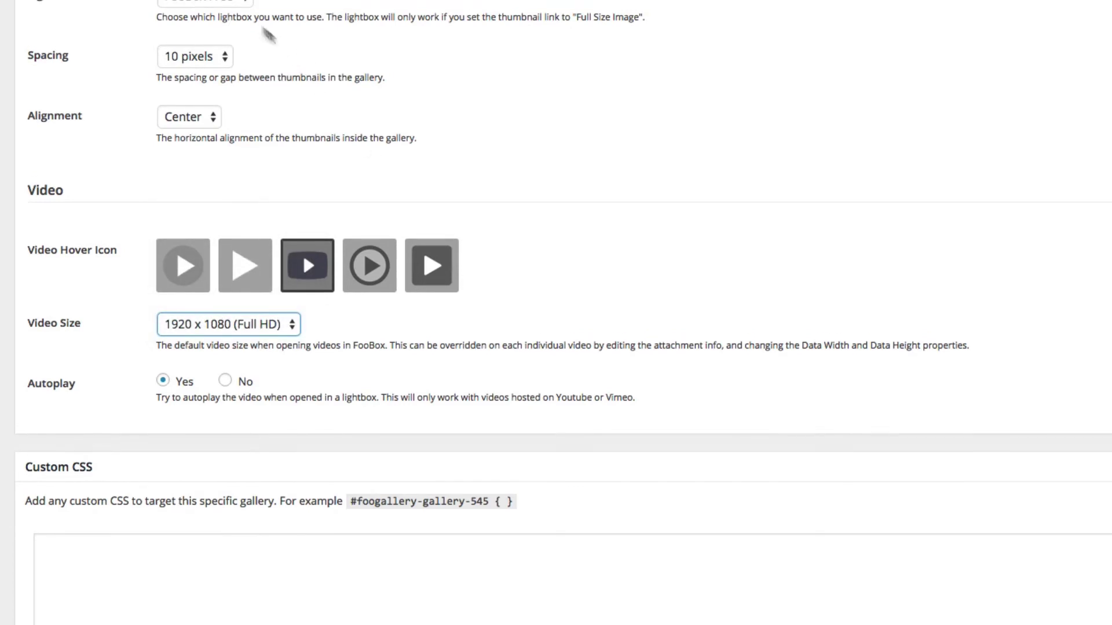
left_click(241, 35)
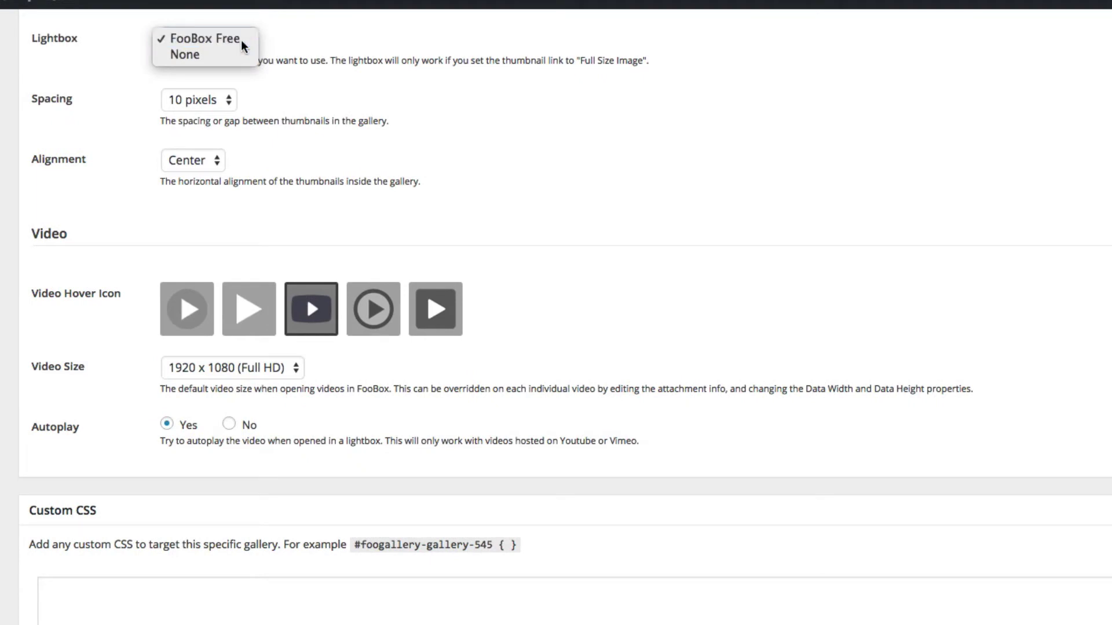
left_click(241, 39)
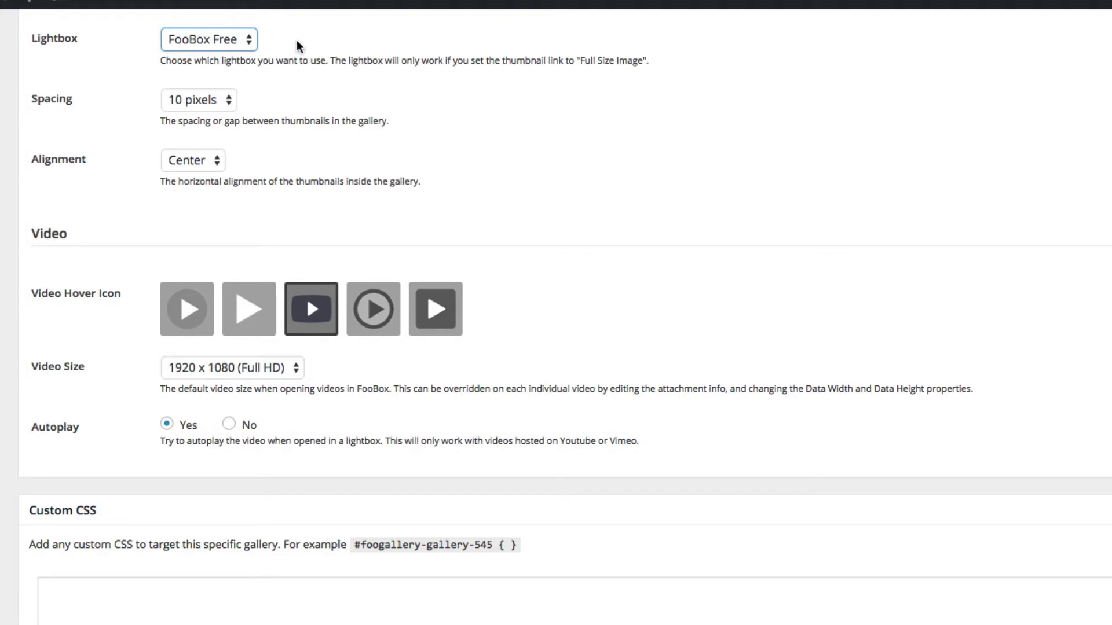
left_click(228, 40)
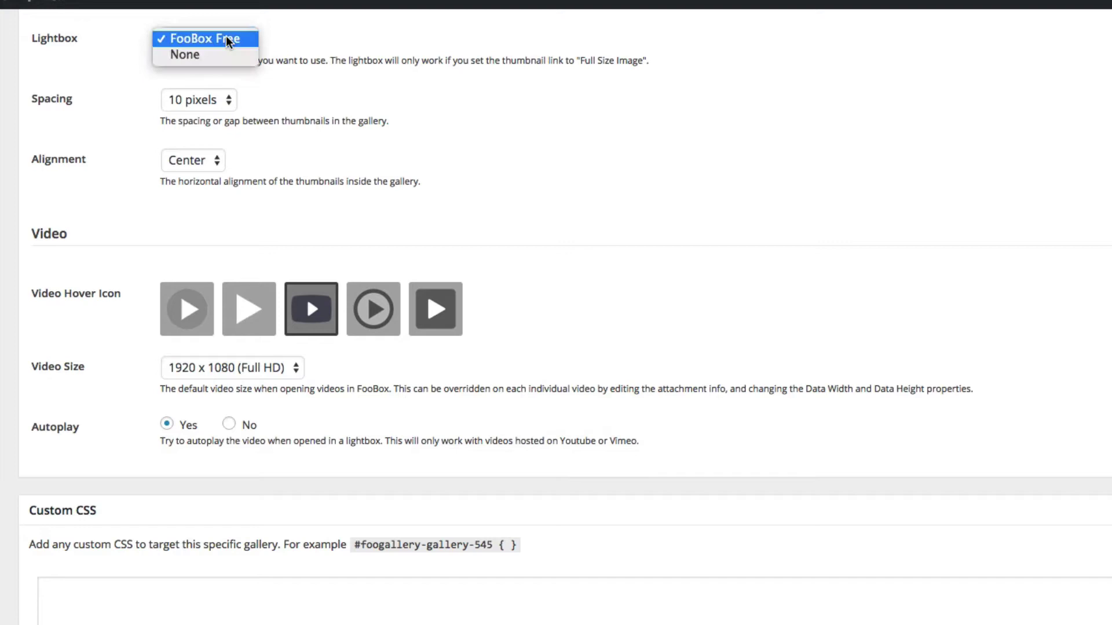
left_click(229, 40)
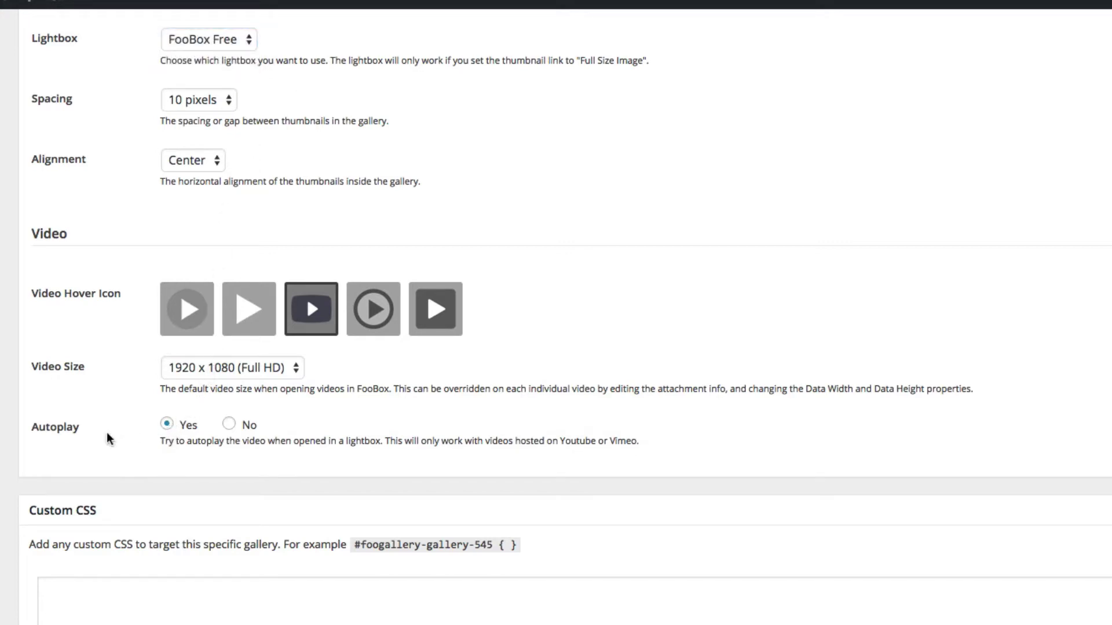
left_click(231, 428)
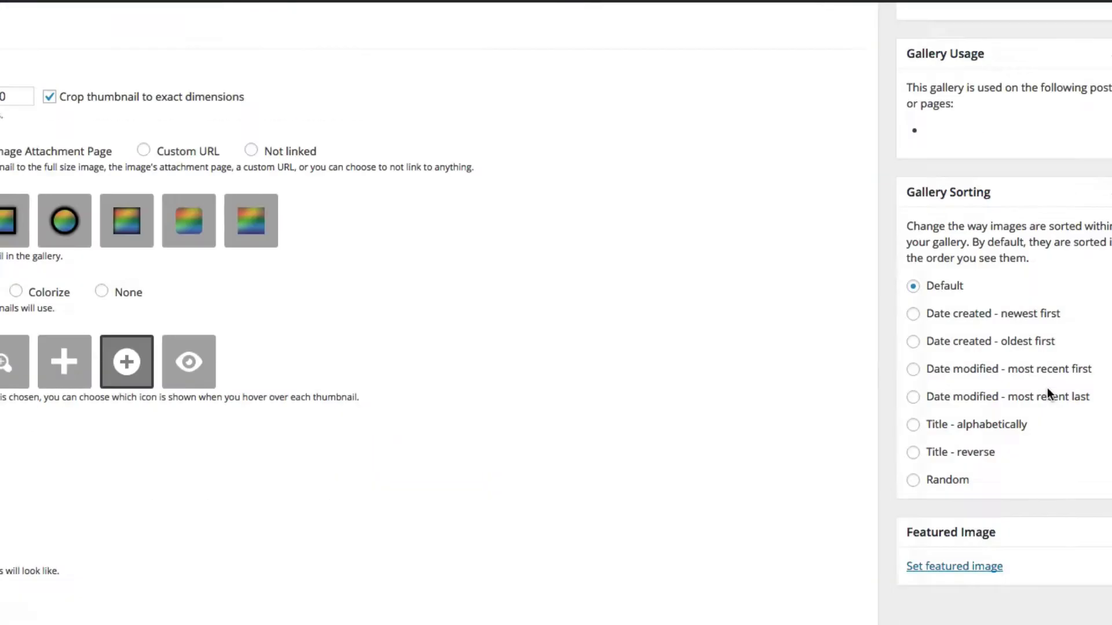
Update the gallery, view it on the site, and preview the Animal video in the lightbox
scroll(1047, 387, "up", 8)
left_click(1089, 302)
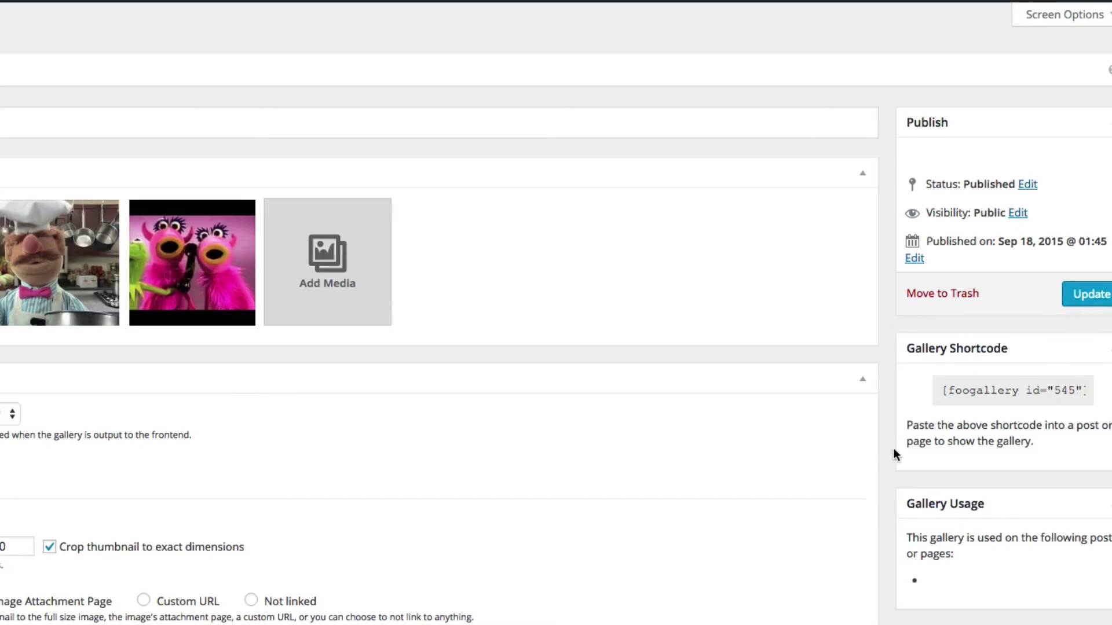
scroll(893, 452, "down", 4)
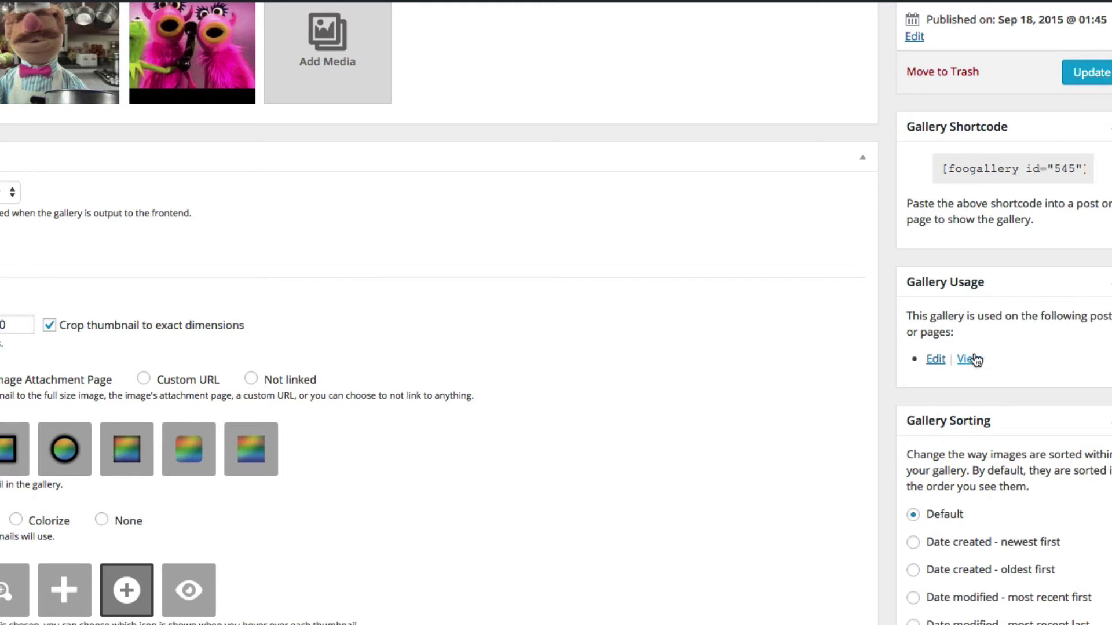
left_click(973, 360)
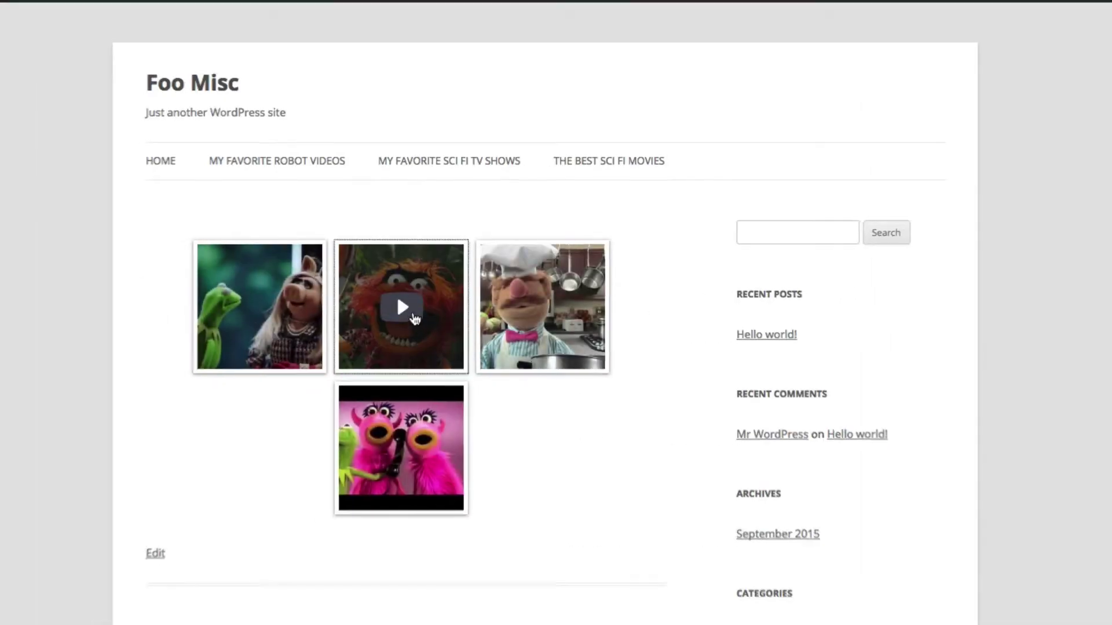
left_click(414, 312)
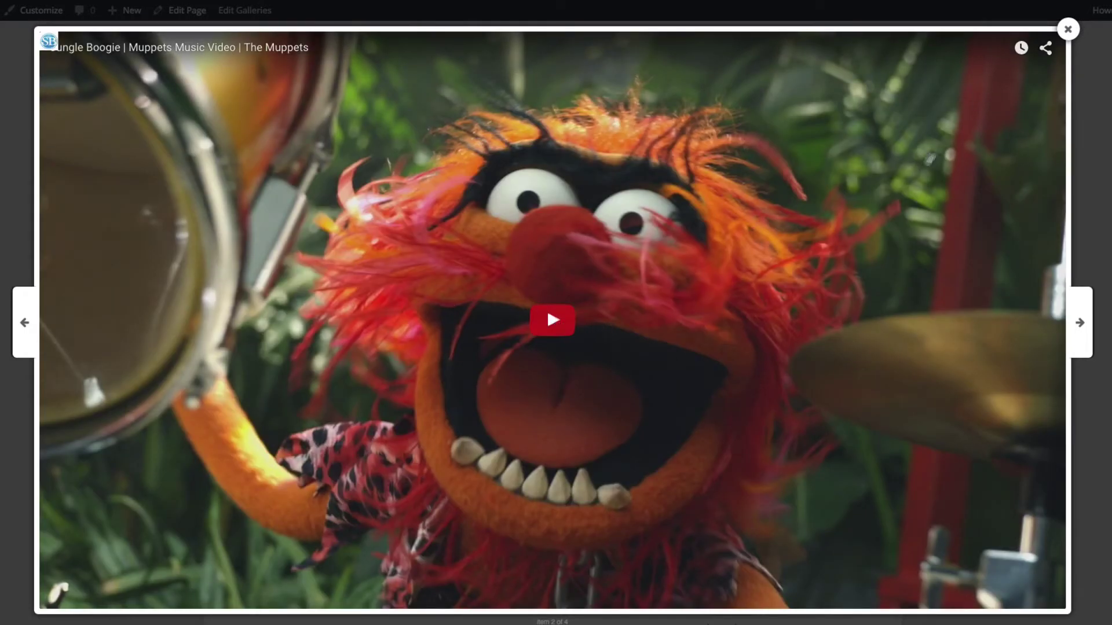
left_click(1068, 29)
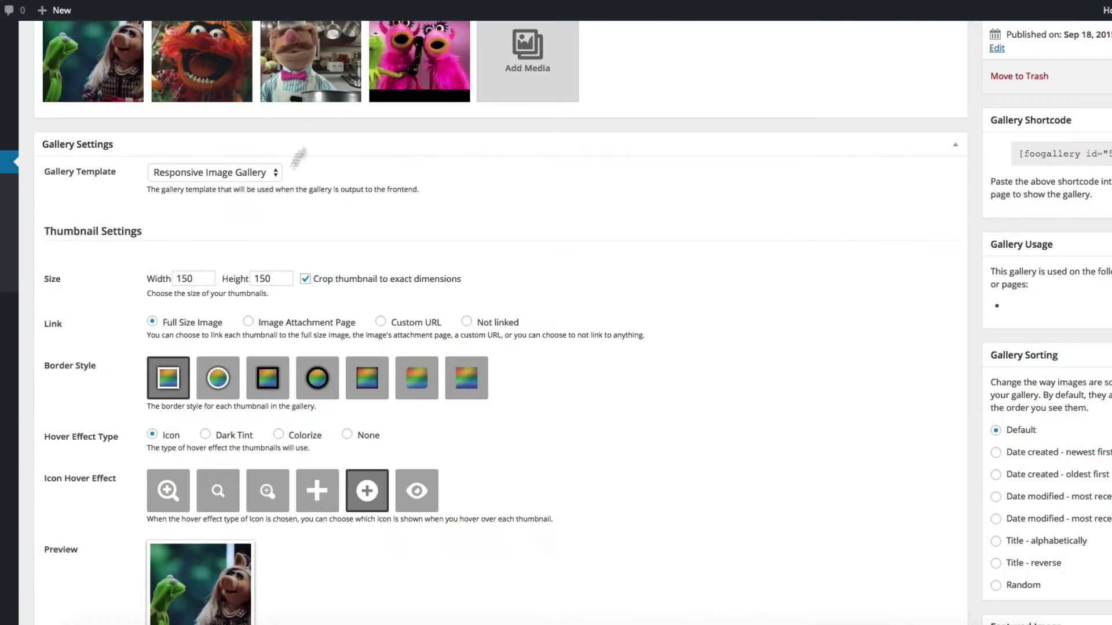
Set the thumbnail width to 700 and height to 300, then update the gallery
double_click(187, 280)
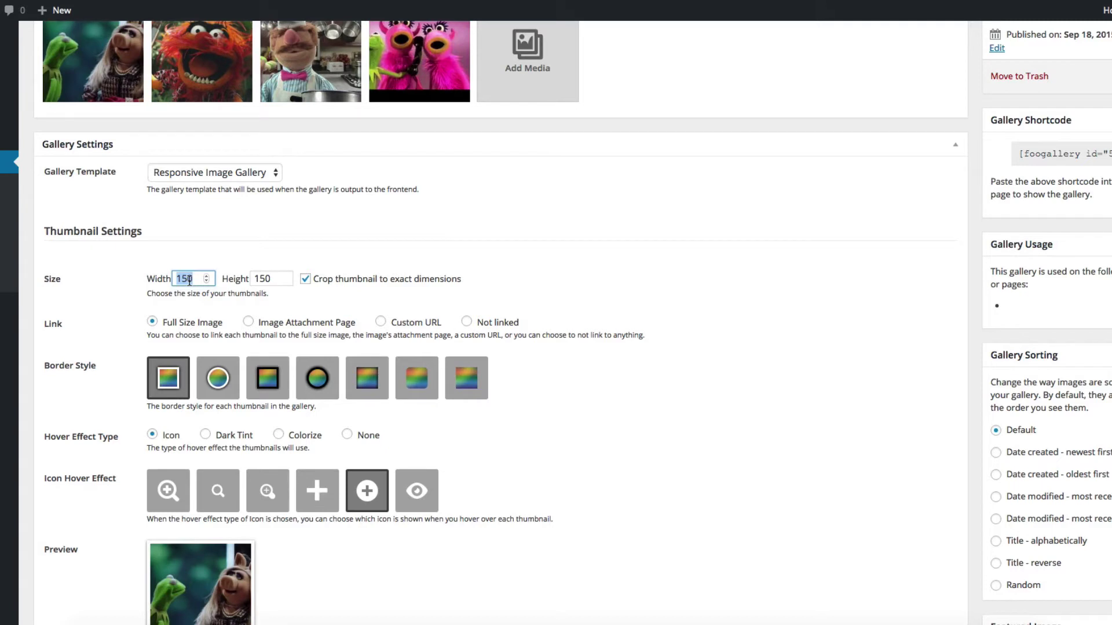
type("700")
key("Tab")
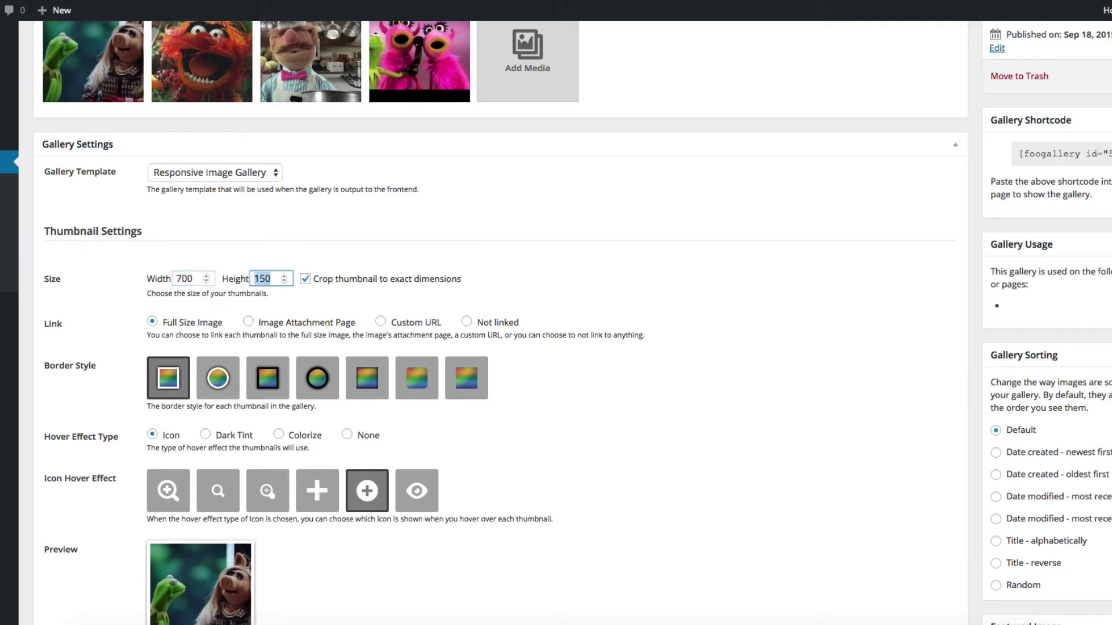
type("300")
left_click(1101, 76)
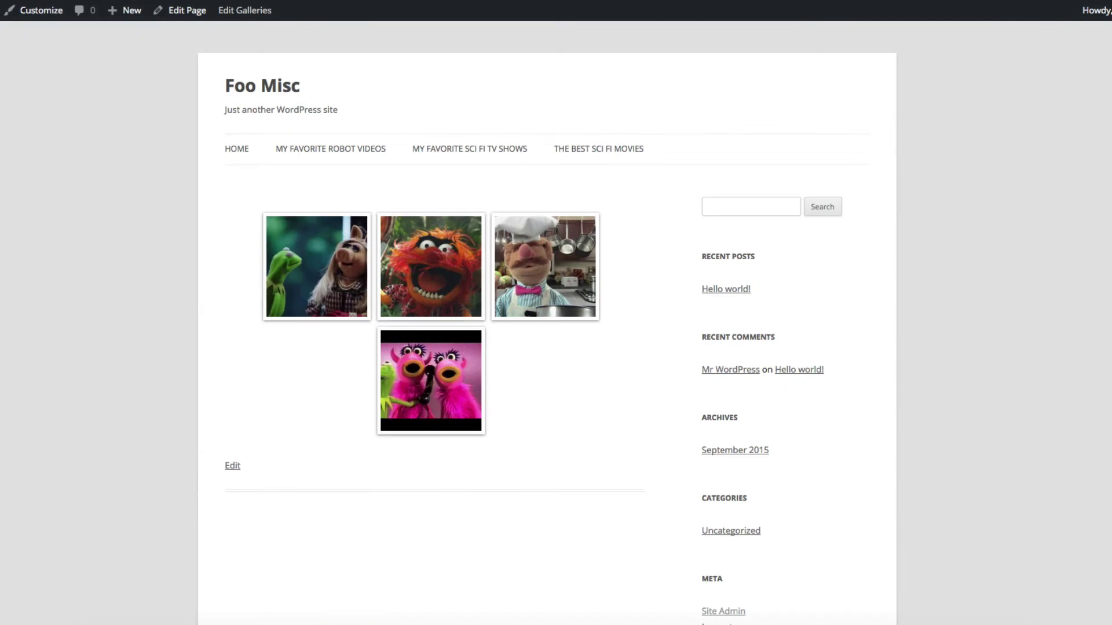
key("super+r")
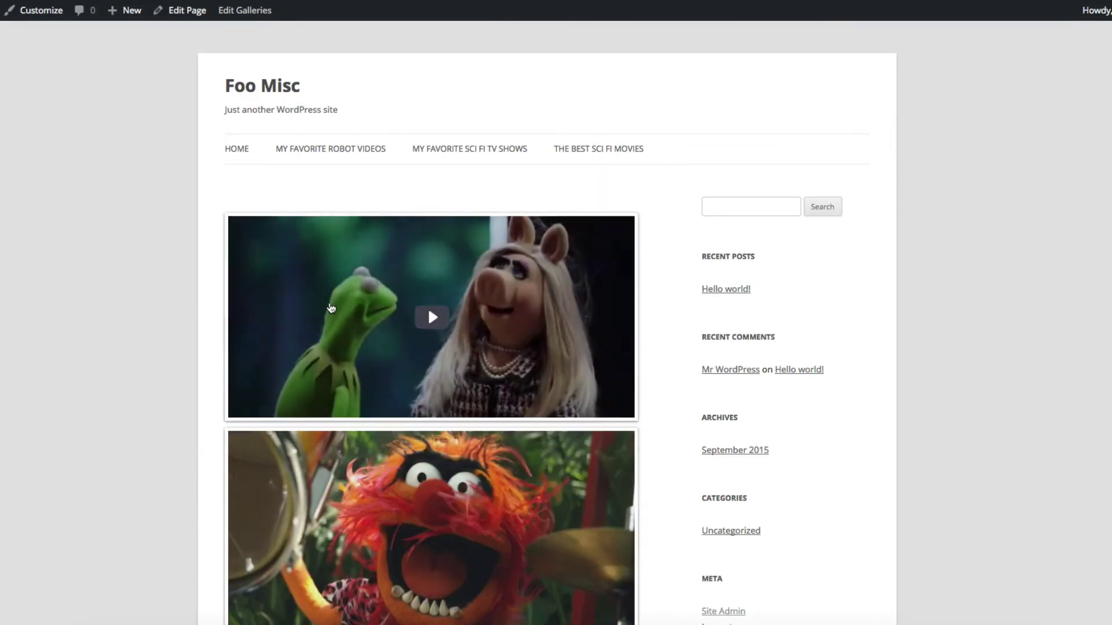
scroll(177, 322, "down", 1)
scroll(177, 324, "down", 5)
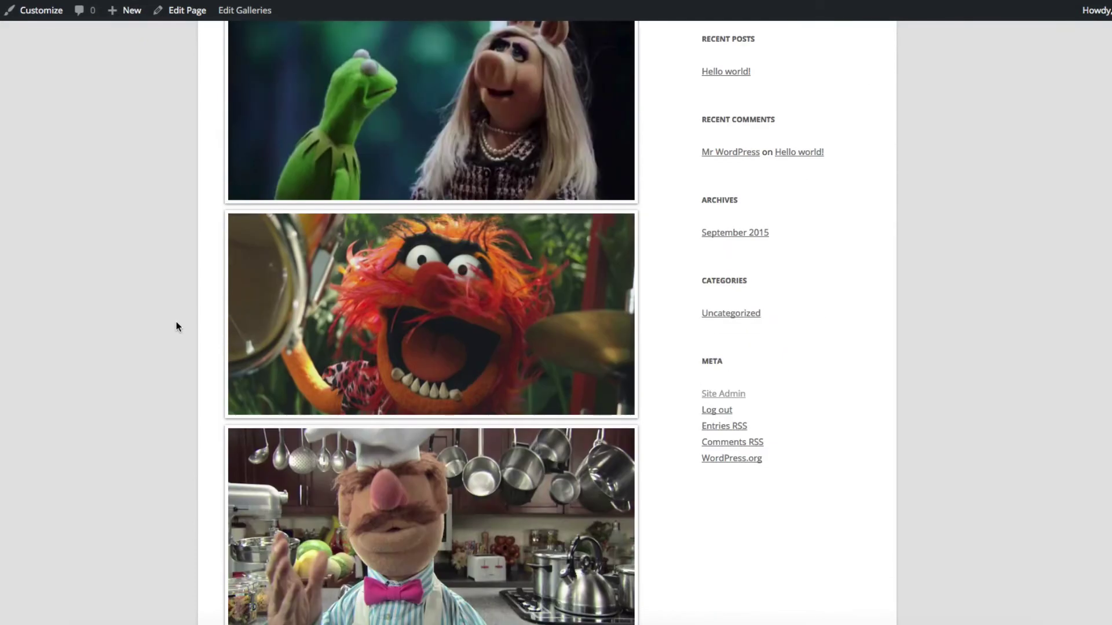
mouse_move(429, 304)
scroll(429, 304, "up", 6)
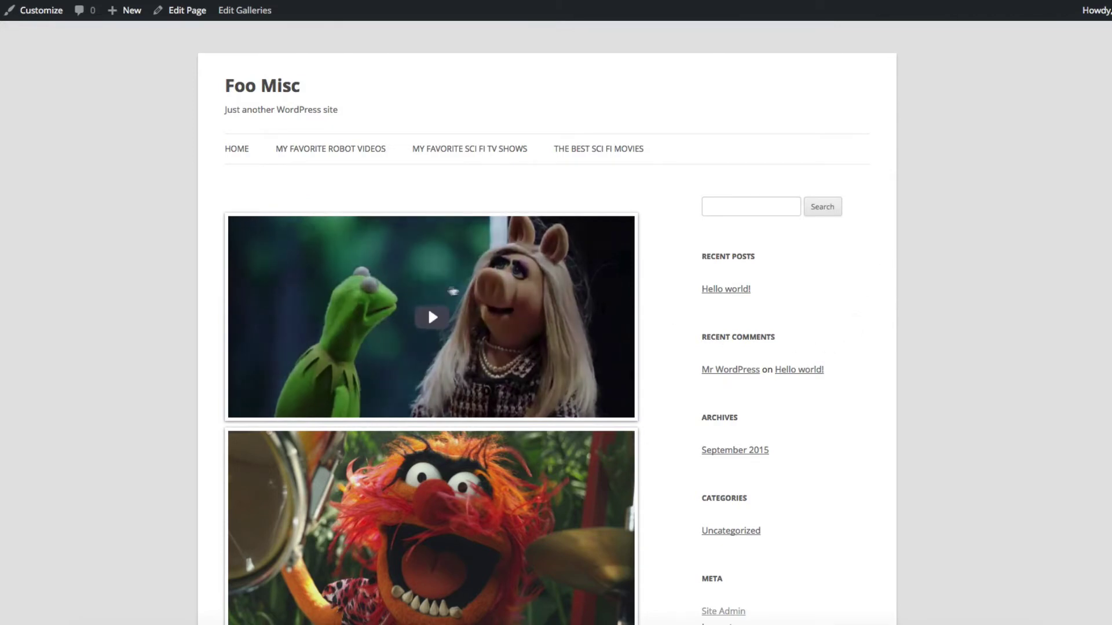
scroll(806, 359, "down", 3)
scroll(429, 342, "down", 3)
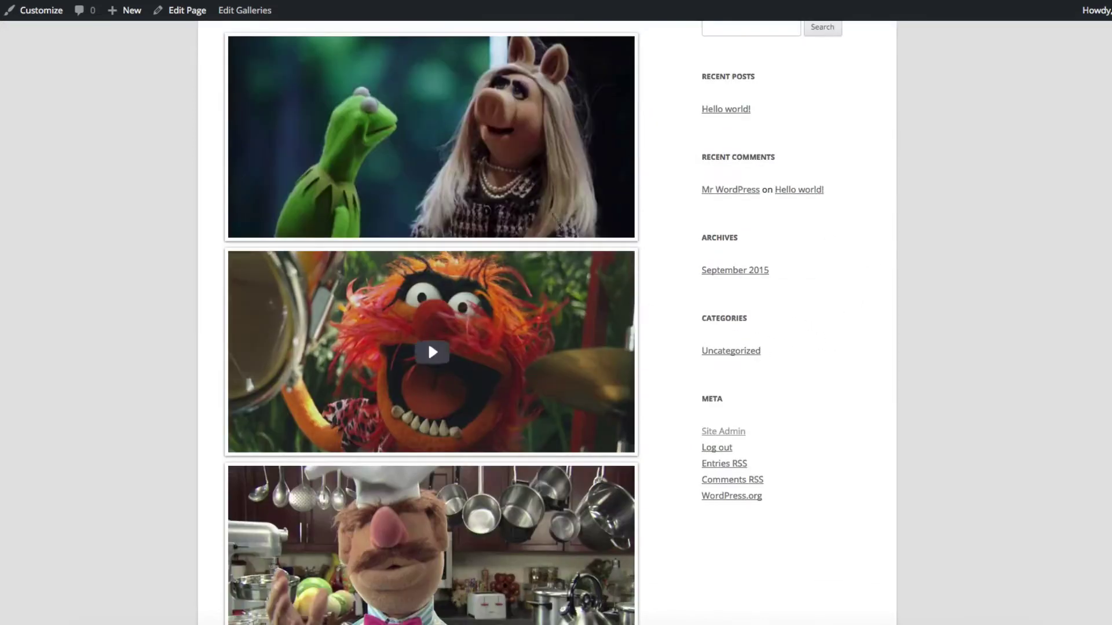
scroll(429, 240, "down", 5)
scroll(471, 242, "up", 10)
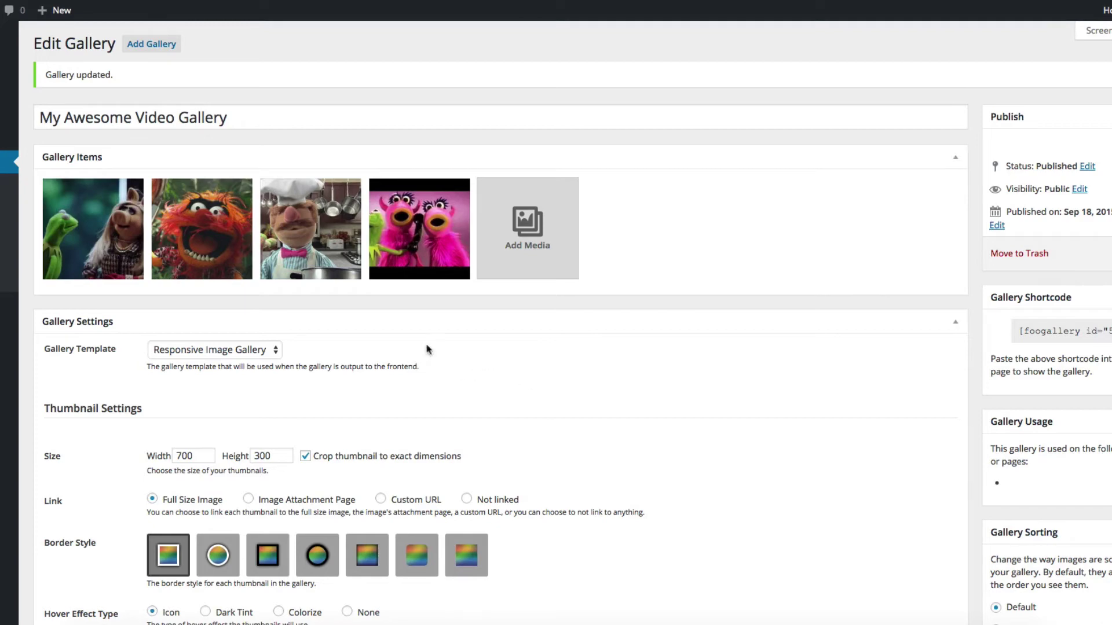
From the gallery's Add Media Vimeo tab, go to Vimeo's website to search for a video
left_click(542, 233)
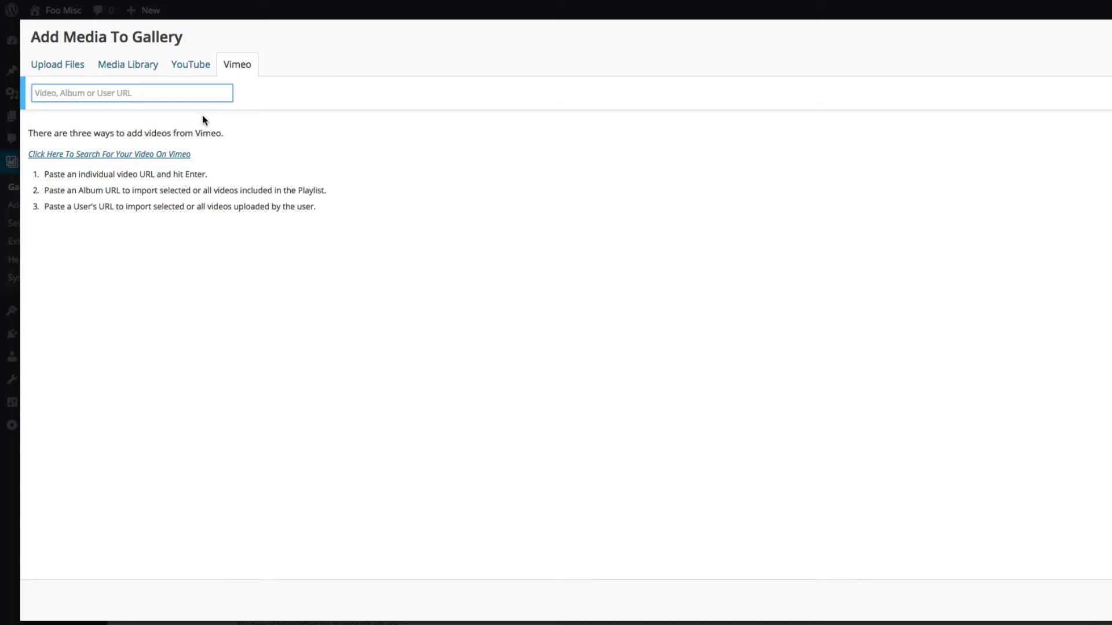
left_click(169, 155)
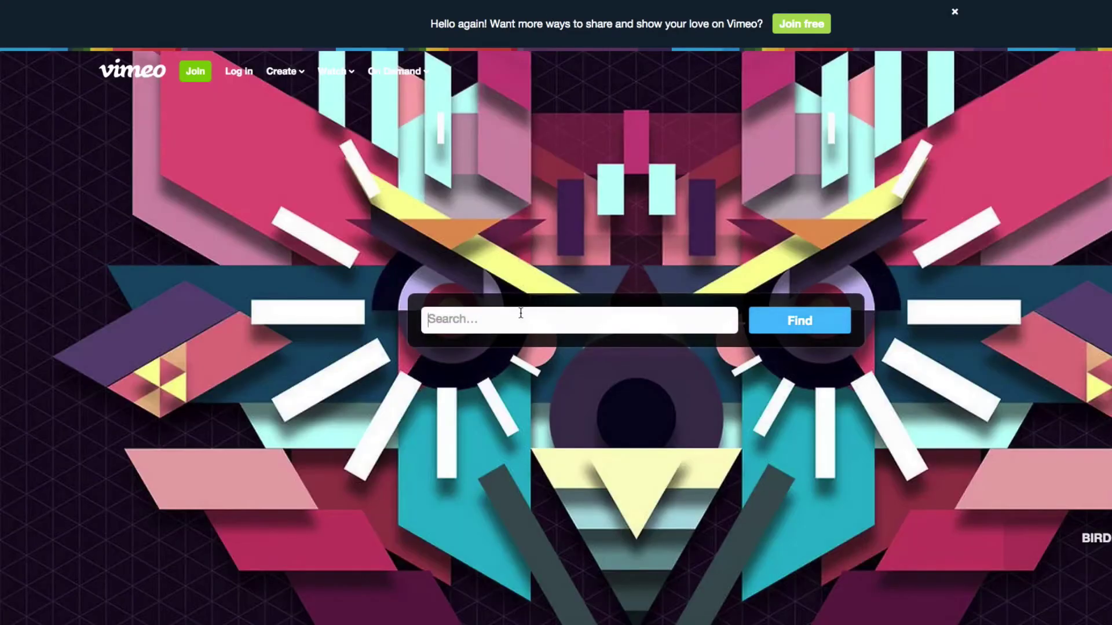
Search Vimeo for 'star wars', open Star Wars Begins – A Filmumentary, and select its address
type("star ")
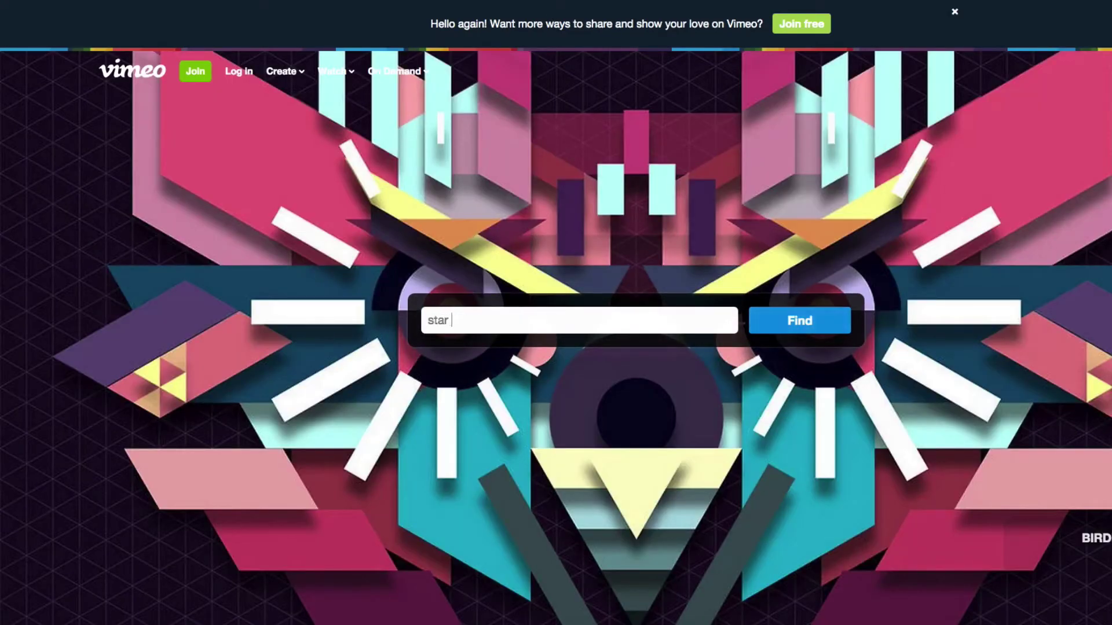
type("wars")
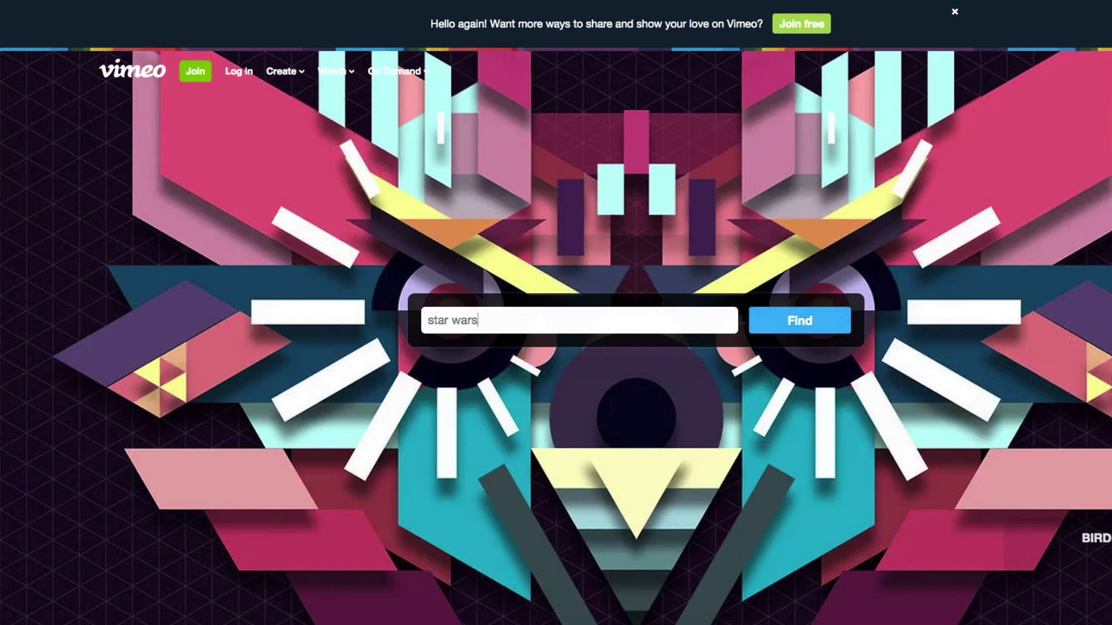
key("Return")
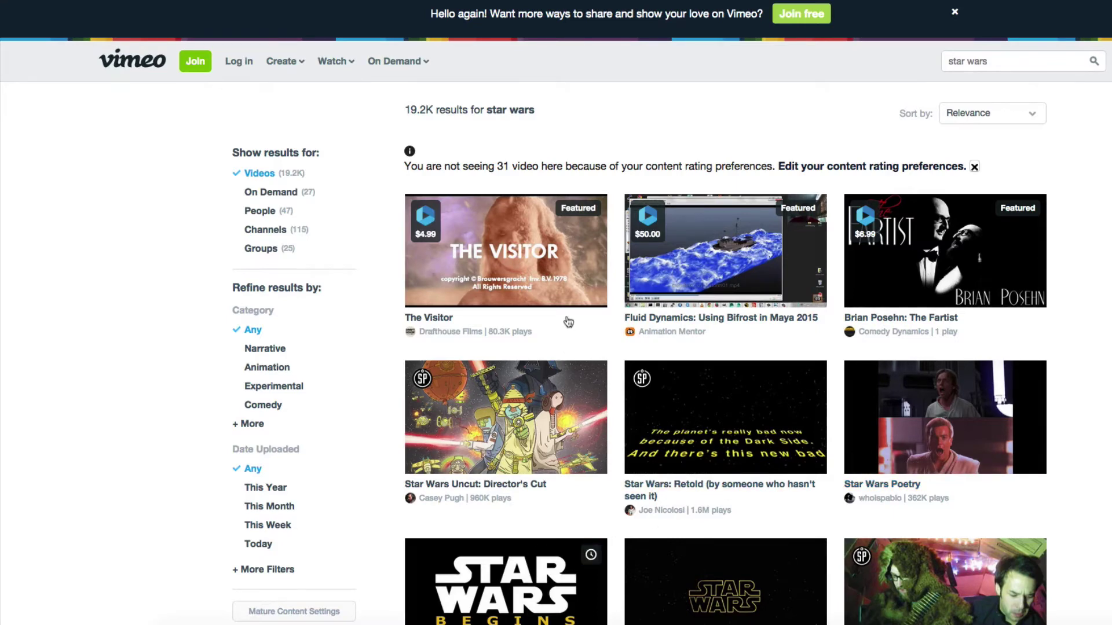
left_click(547, 248)
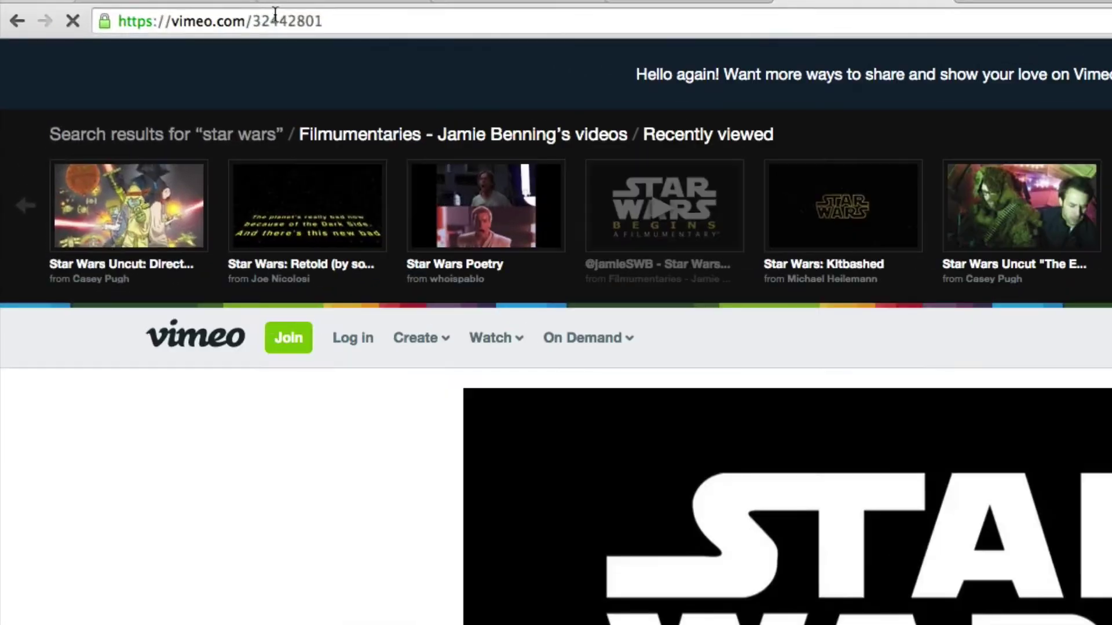
left_click(275, 14)
Copy the Star Wars Begins URL, paste it into FooGallery's Vimeo field, and add the video
right_click(278, 19)
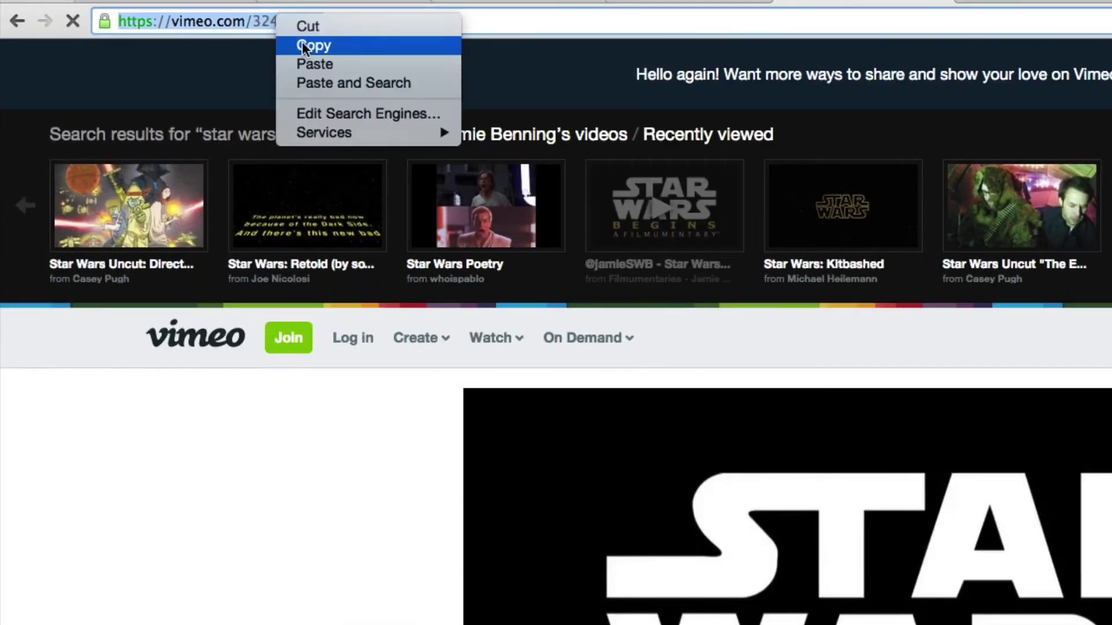
left_click(303, 43)
left_click(718, 4)
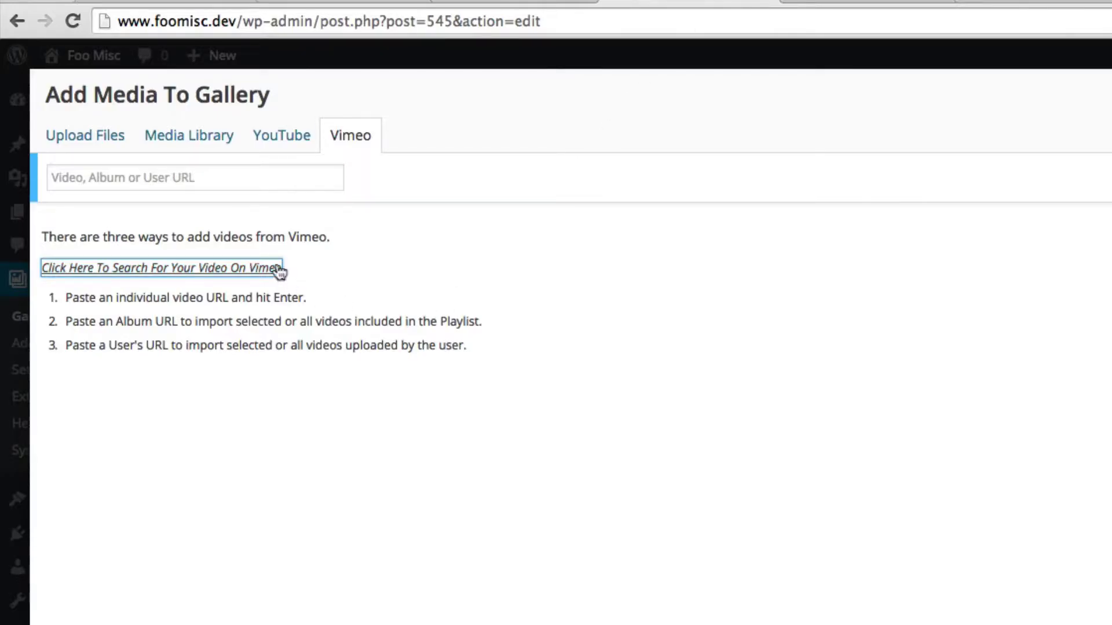
left_click(250, 185)
key("super+v")
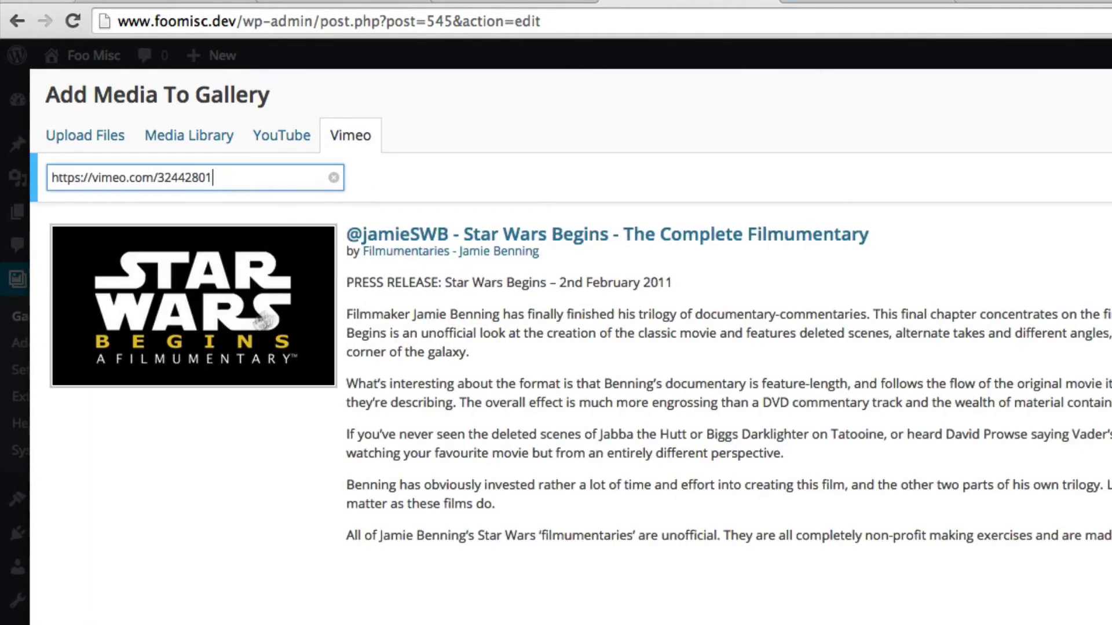
left_click(226, 325)
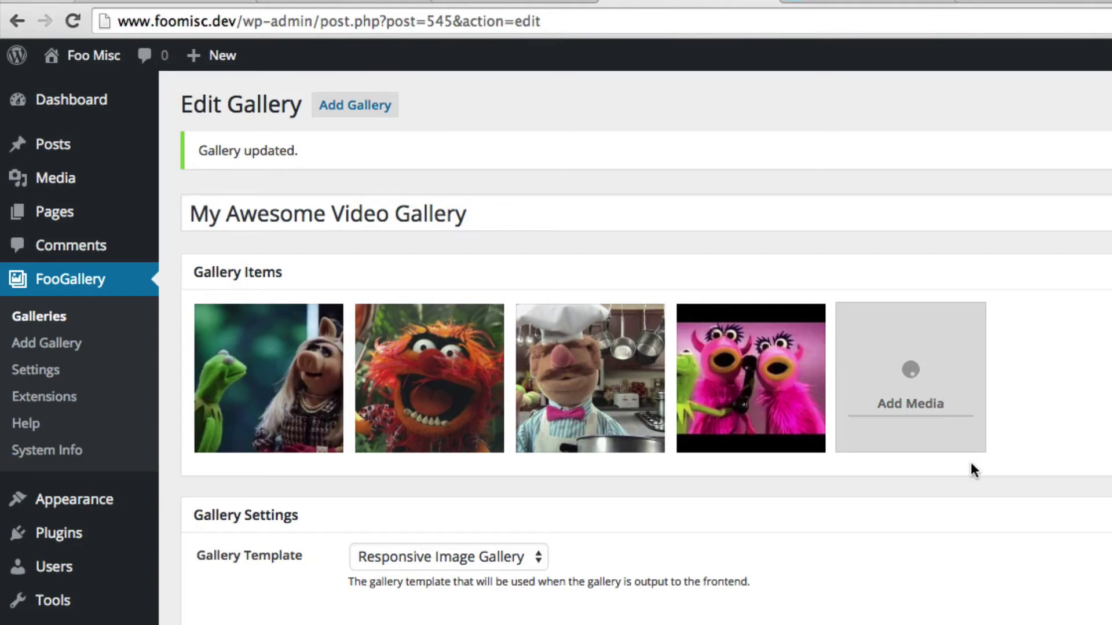
mouse_move(898, 364)
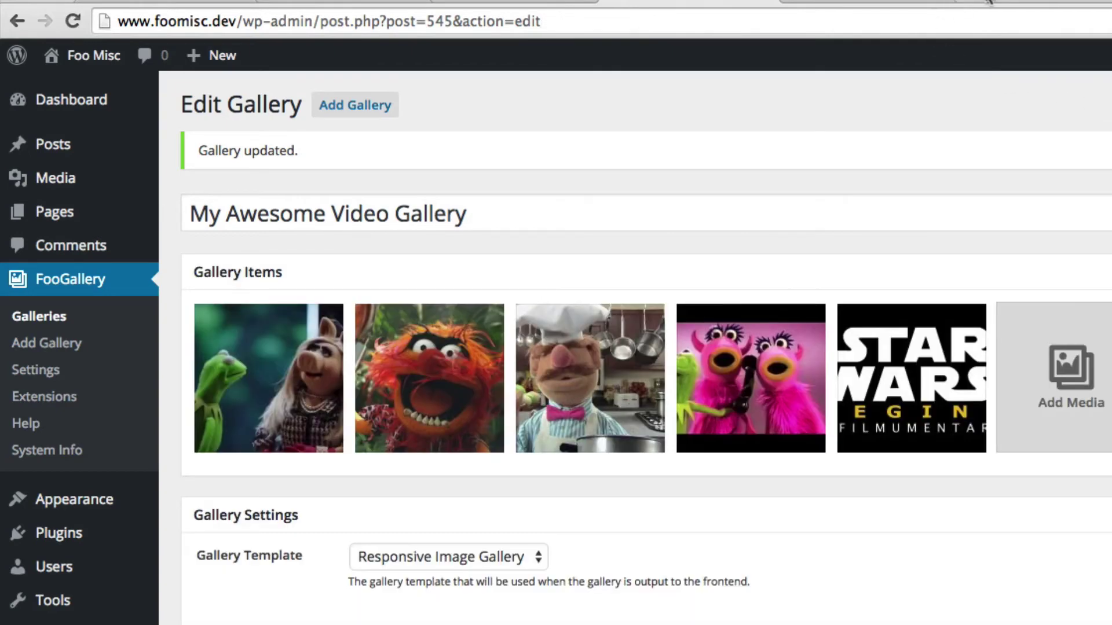
Update the gallery, reload the site page, and pause Star Wars Begins playing in the lightbox
left_click(993, 2)
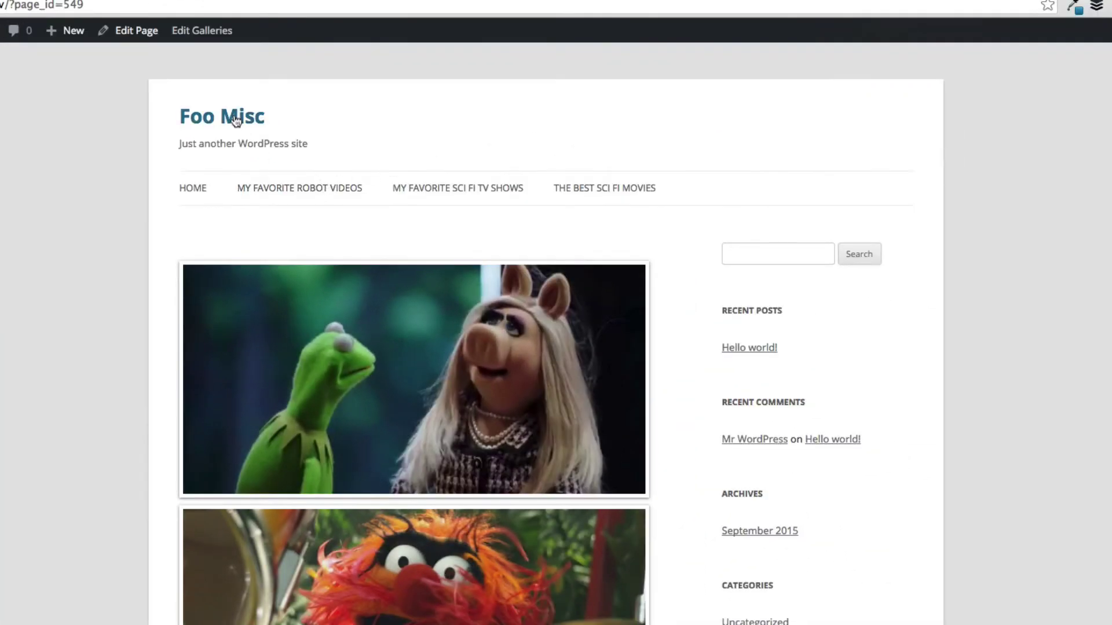
left_click(229, 5)
key("Return")
scroll(161, 355, "down", 7)
scroll(158, 359, "down", 9)
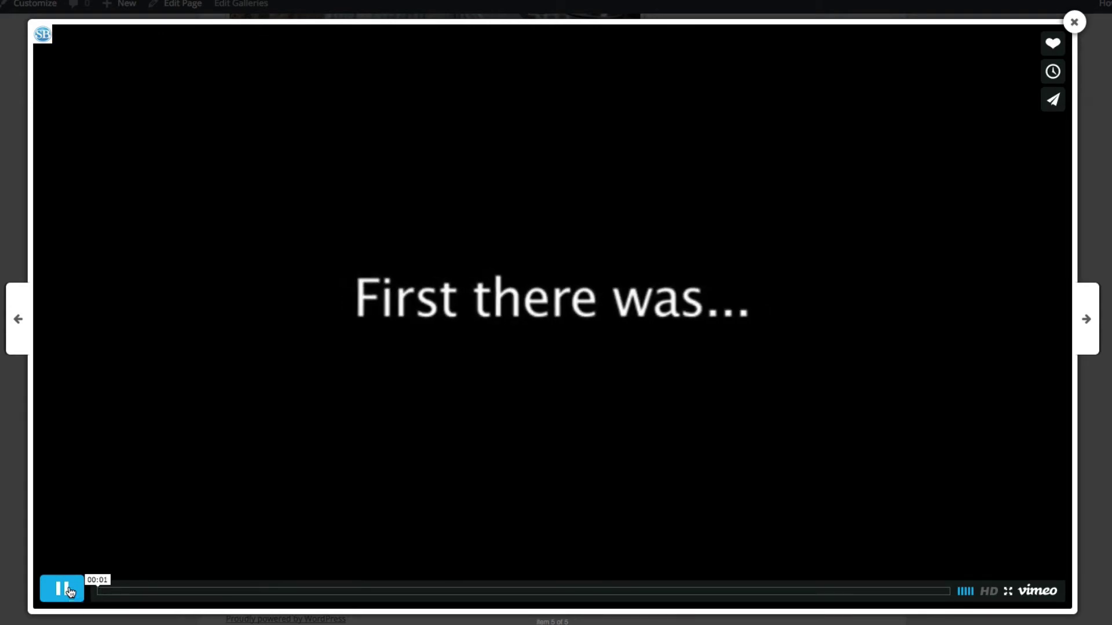
left_click(62, 589)
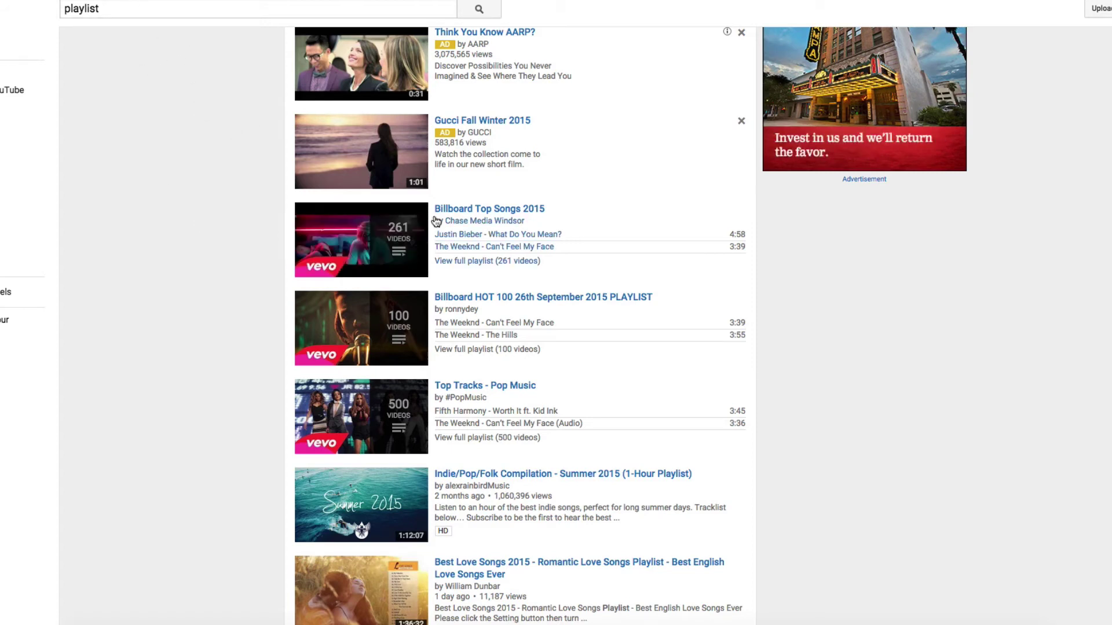
Copy the Billboard Top Songs 2015 playlist link from YouTube's 'playlist' search results
mouse_move(360, 221)
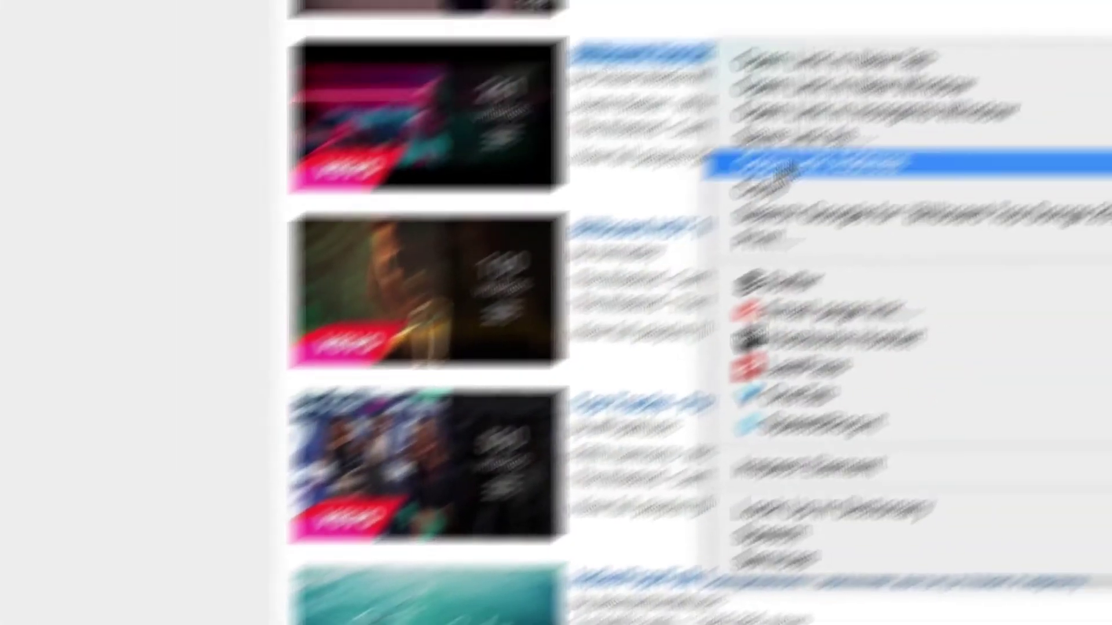
left_click(662, 244)
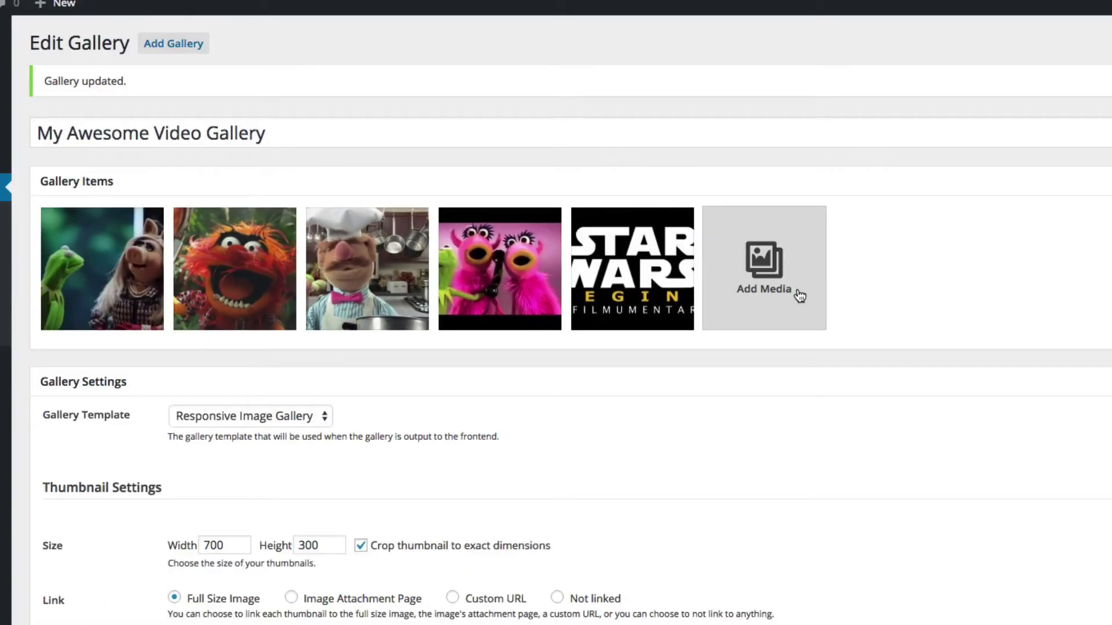
Paste the Billboard Top Songs 2015 playlist URL into the YouTube tab and import the whole playlist
left_click(800, 295)
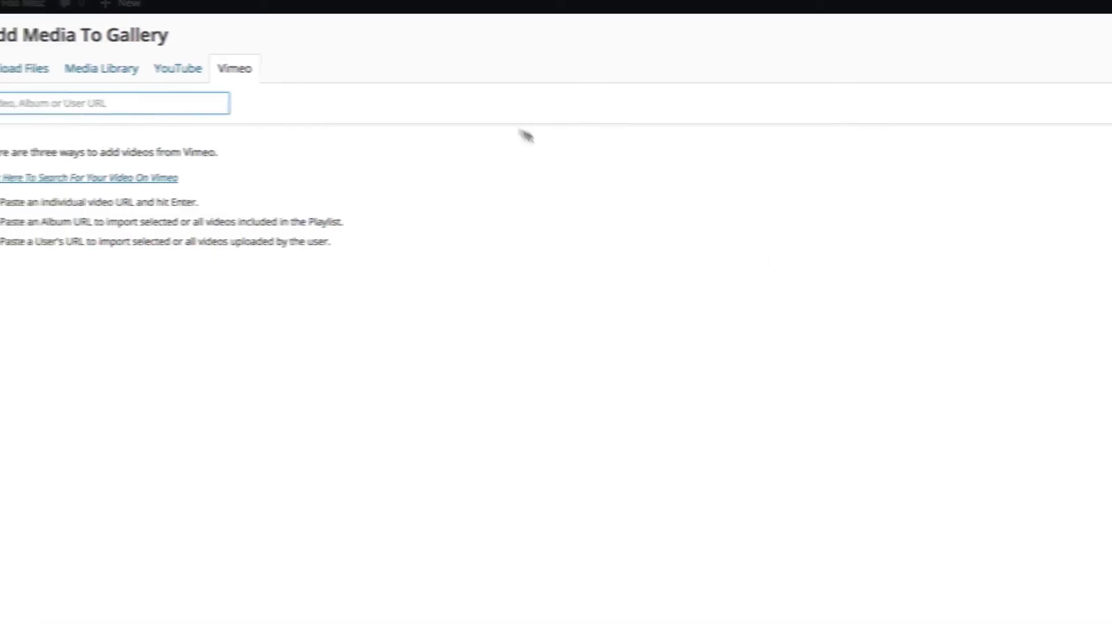
left_click(227, 70)
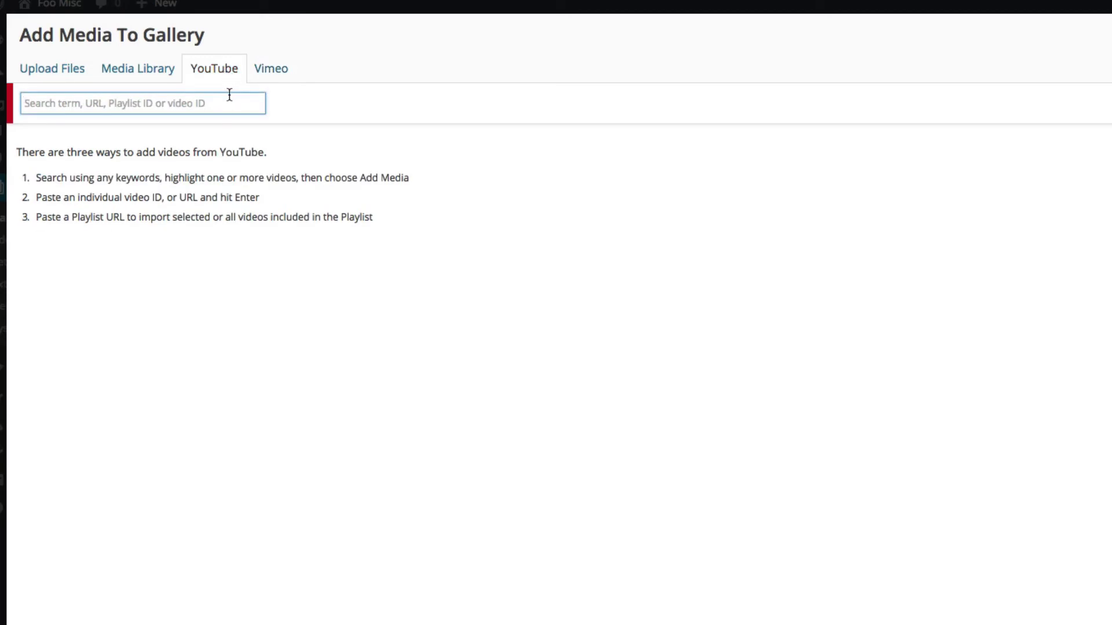
key("ctrl+v")
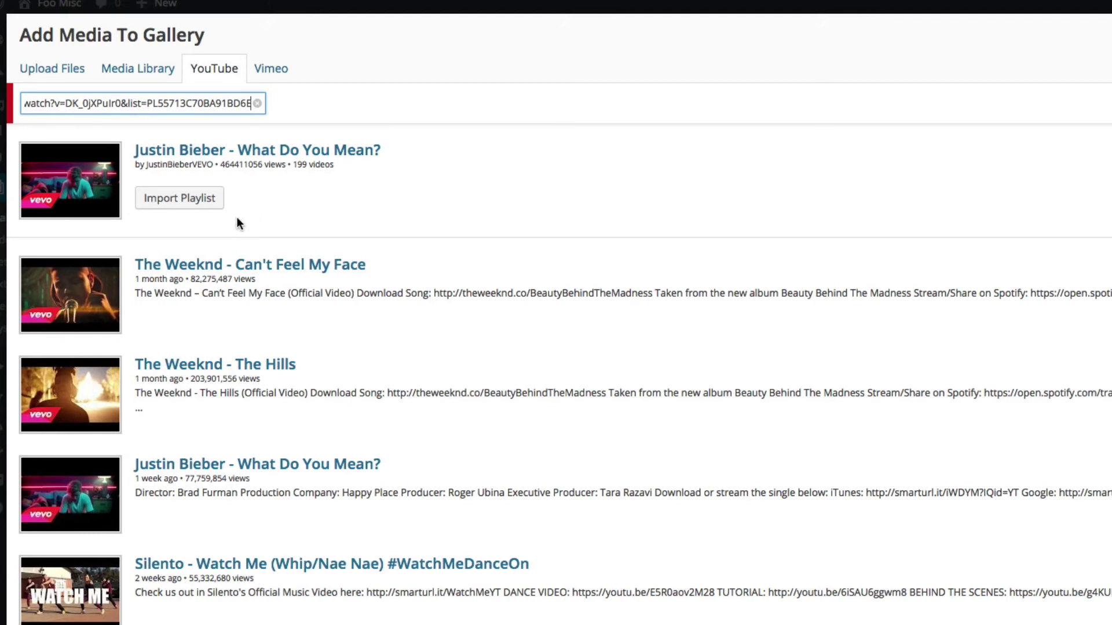
left_click(194, 200)
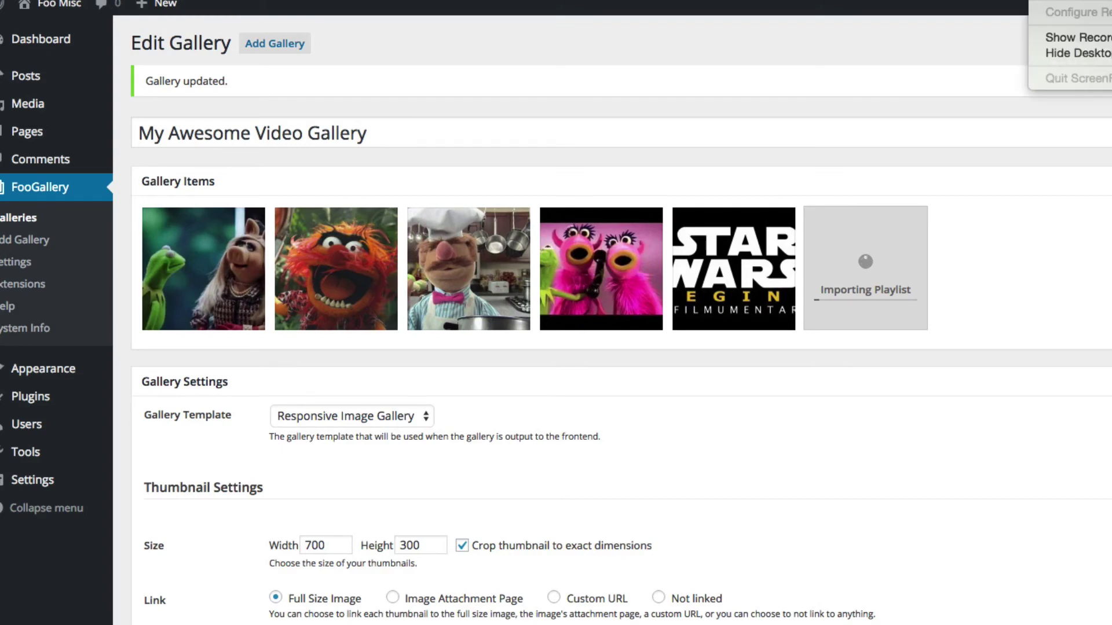
key("Escape")
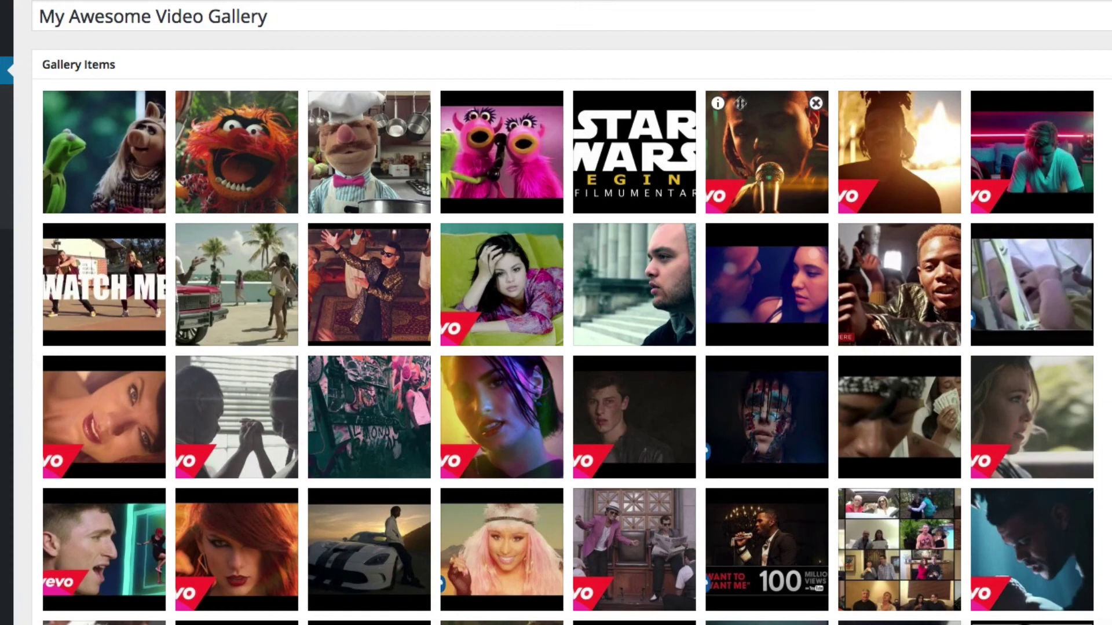
In Thumbnail Settings, change the thumbnail width and height from 700 × 300 to 150 × 150
scroll(713, 202, "down", 10)
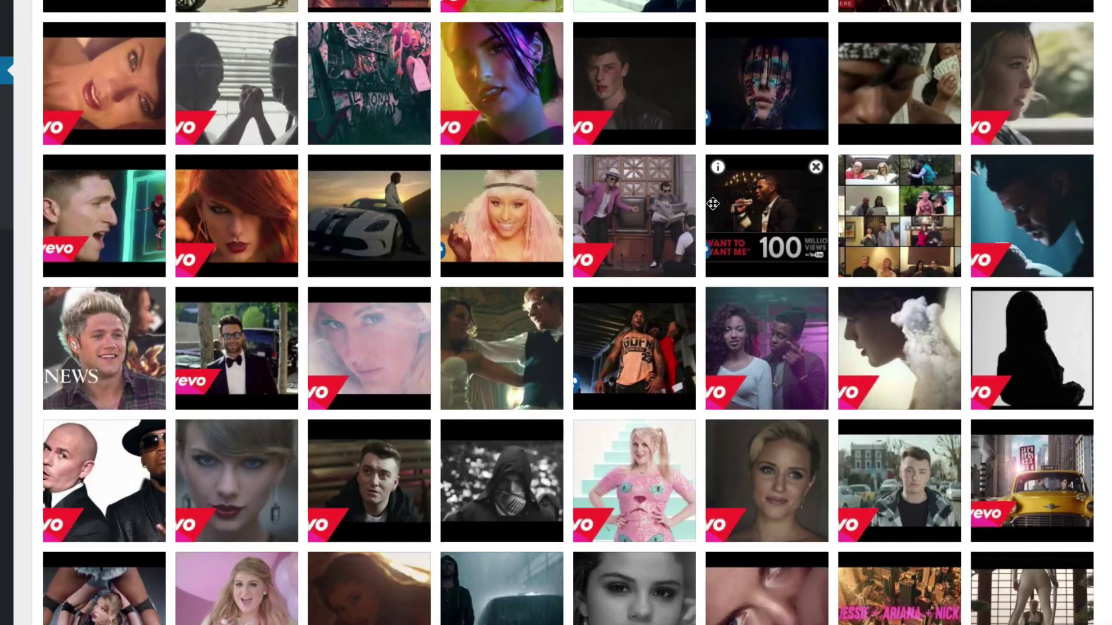
scroll(713, 203, "down", 15)
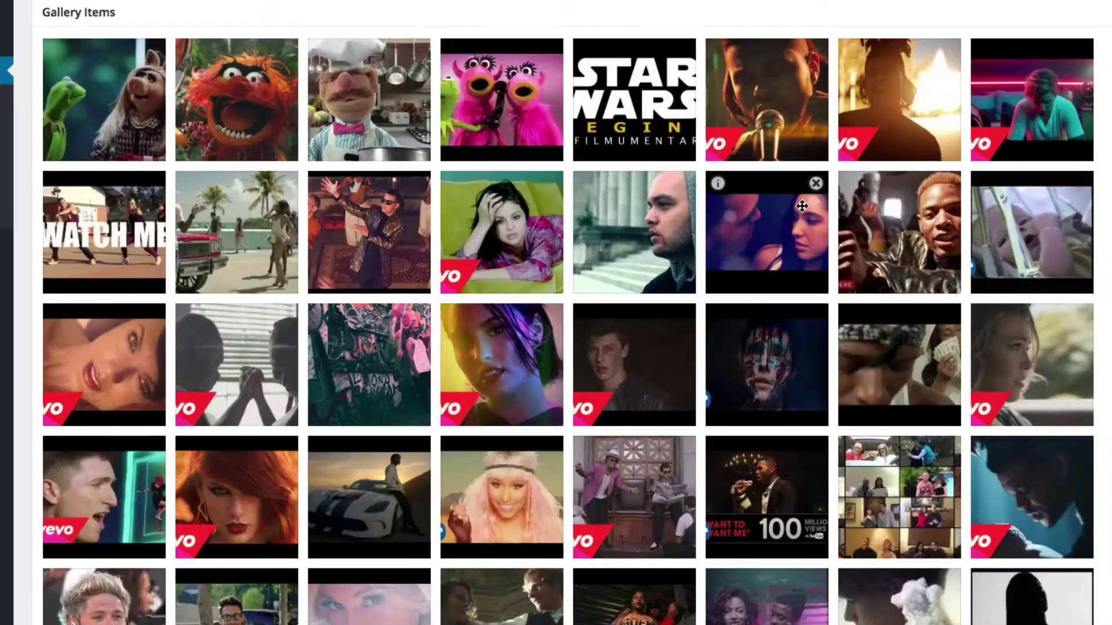
scroll(802, 206, "up", 1)
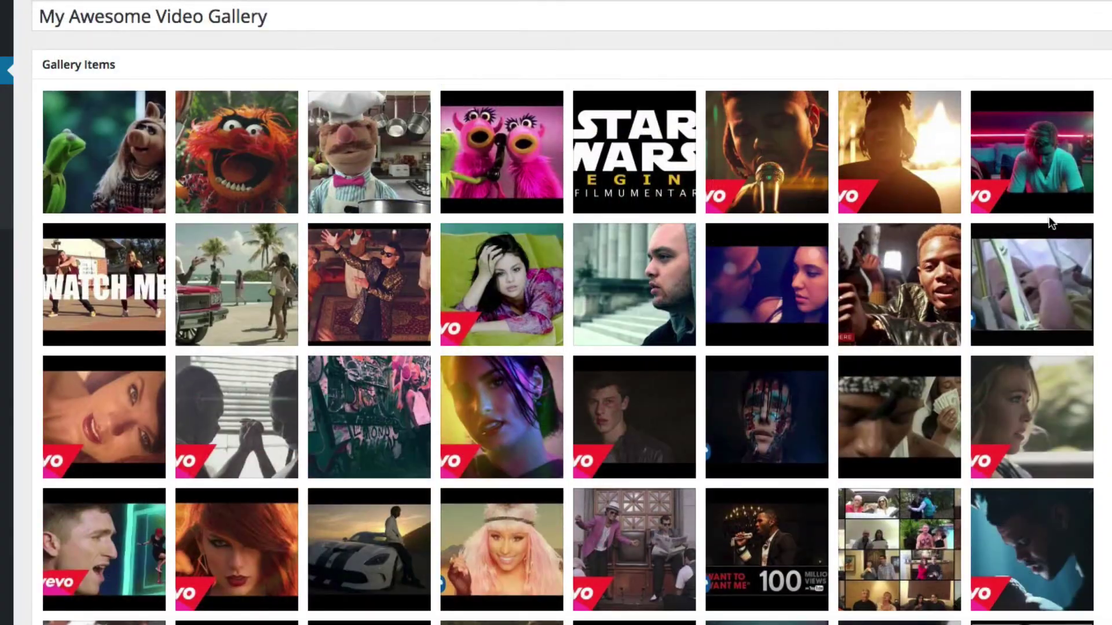
scroll(1050, 224, "down", 10)
scroll(1055, 223, "down", 20)
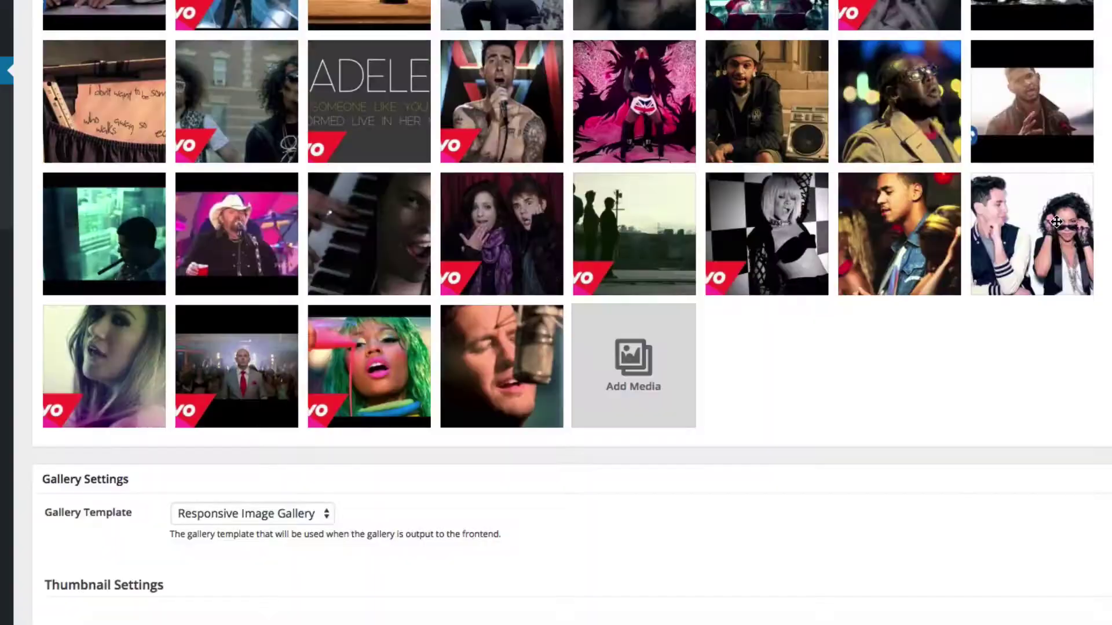
scroll(1017, 224, "up", 4)
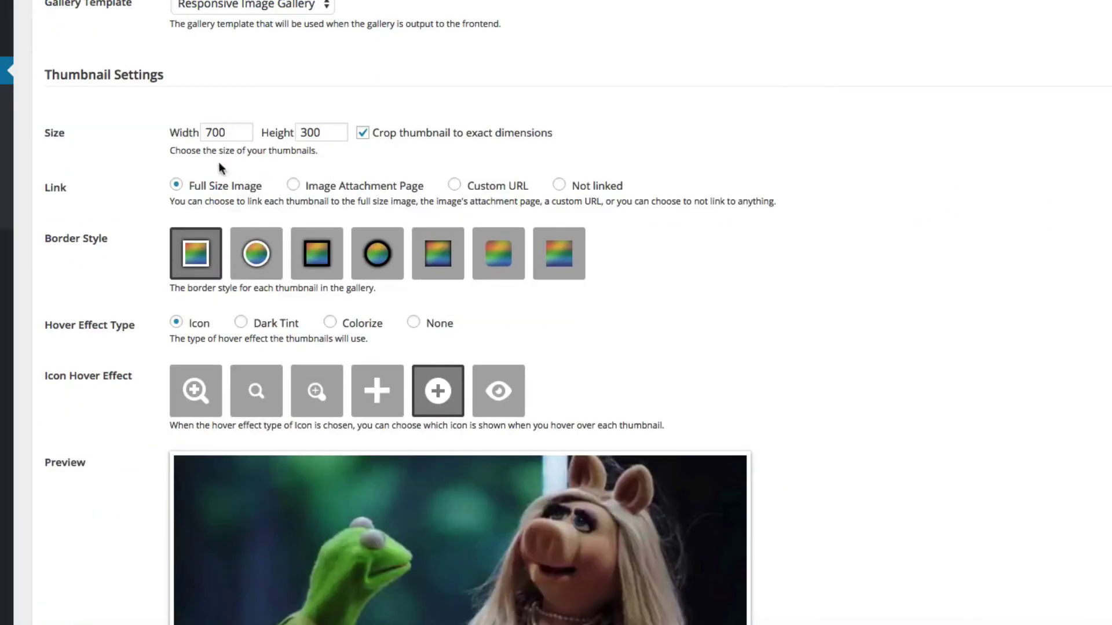
double_click(227, 134)
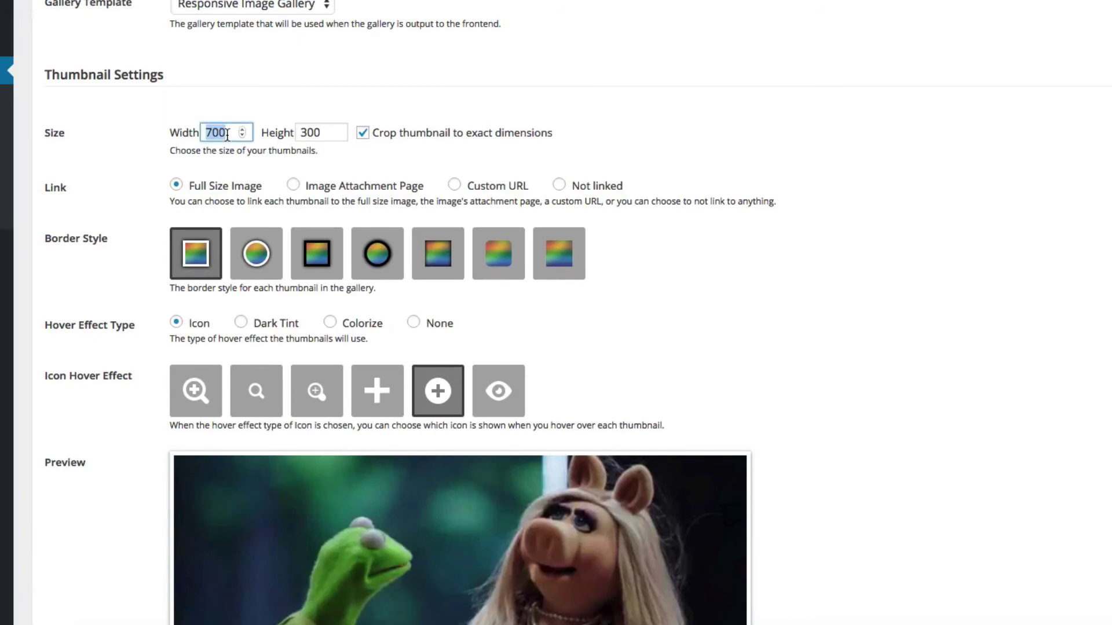
type("1")
key("Tab")
type("150")
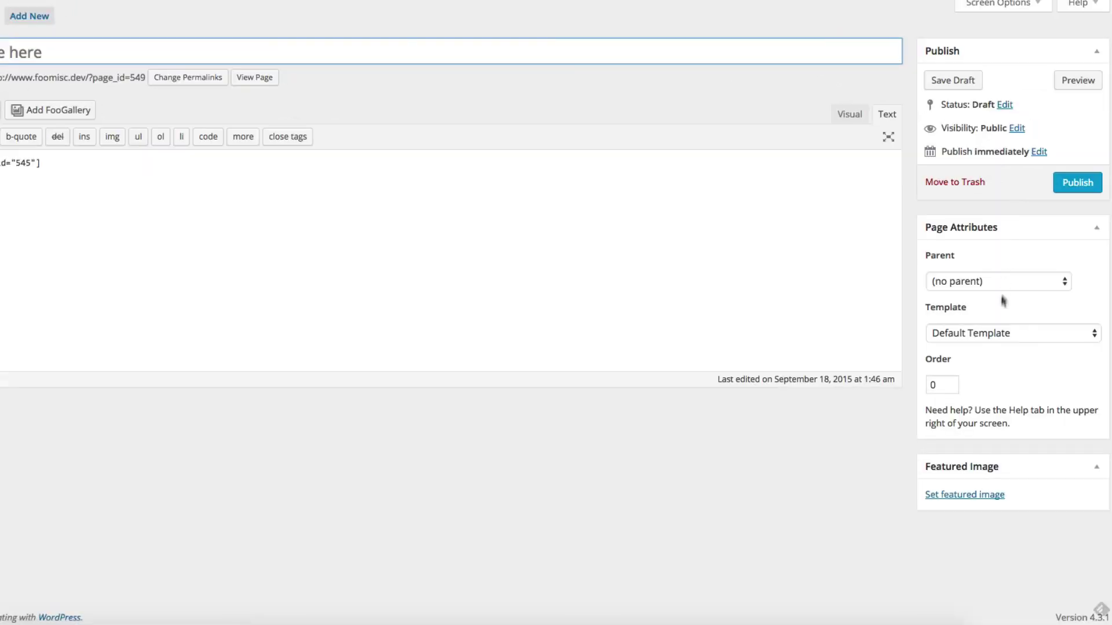
Publish the gallery page using the 'Full-width Page Template, No Sidebar' template
left_click(999, 333)
left_click(1002, 359)
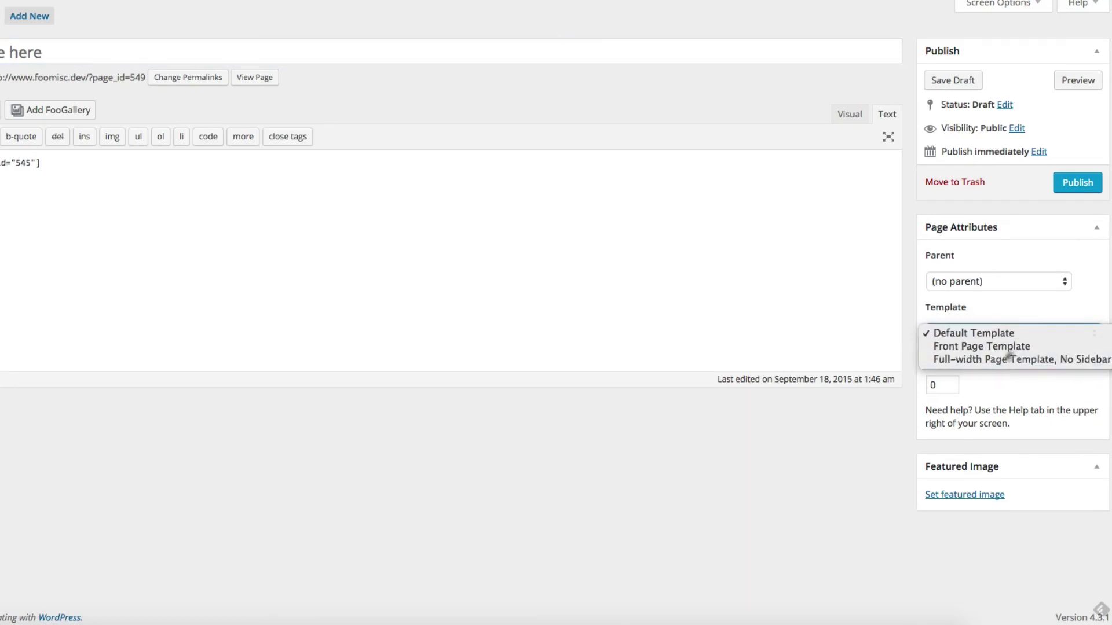
left_click(1075, 186)
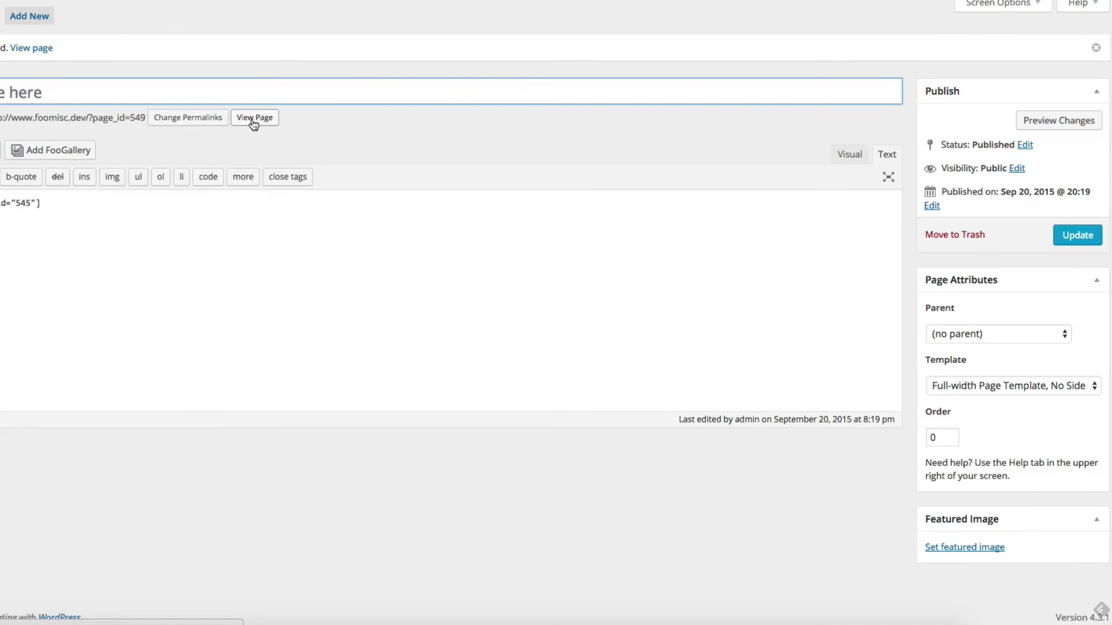
View the published page and scroll through the grid of small square thumbnails
left_click(252, 122)
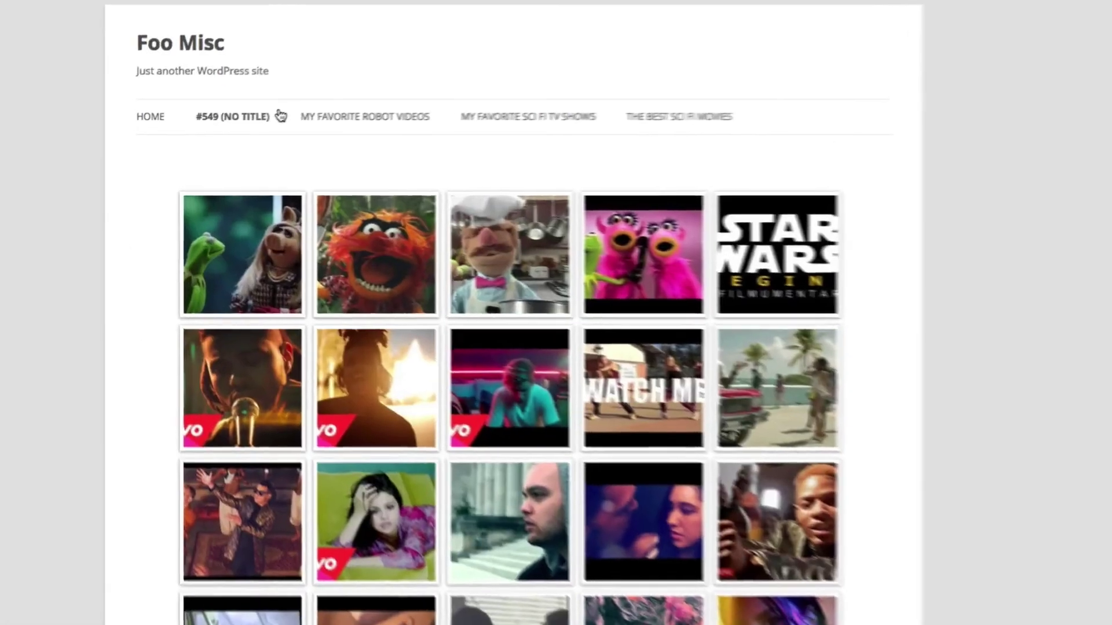
scroll(80, 235, "down", 5)
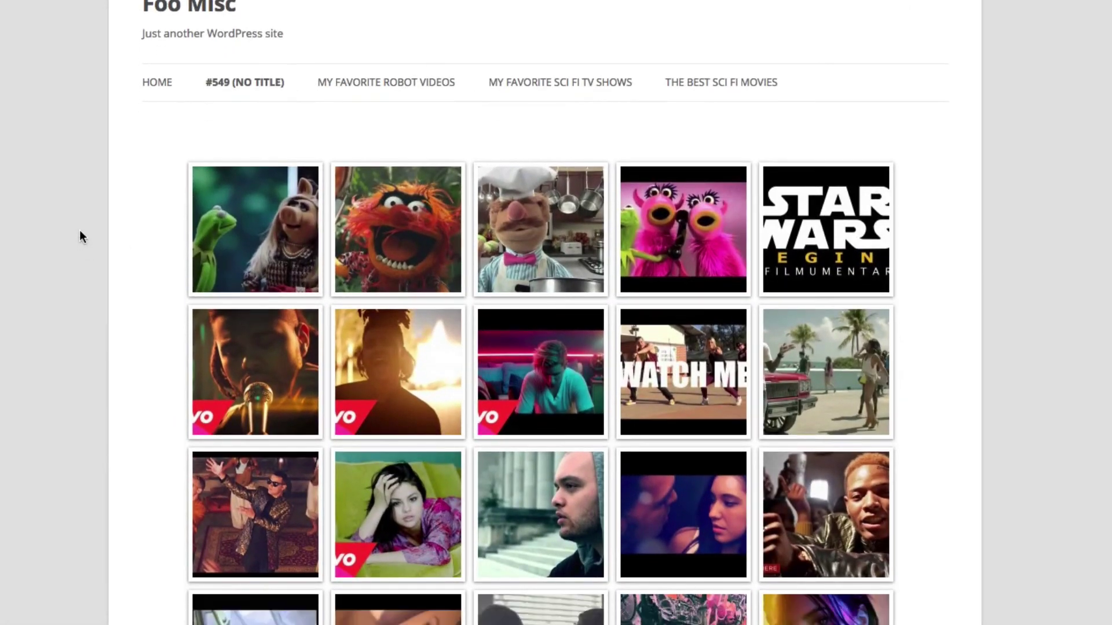
scroll(79, 234, "down", 3)
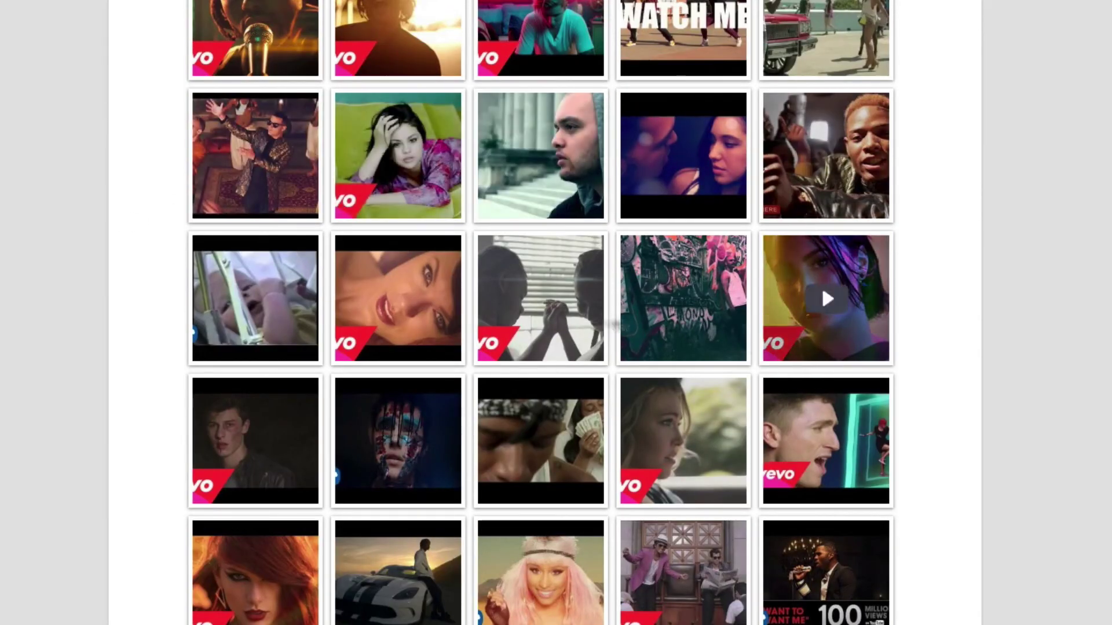
scroll(422, 338, "down", 5)
scroll(422, 338, "down", 15)
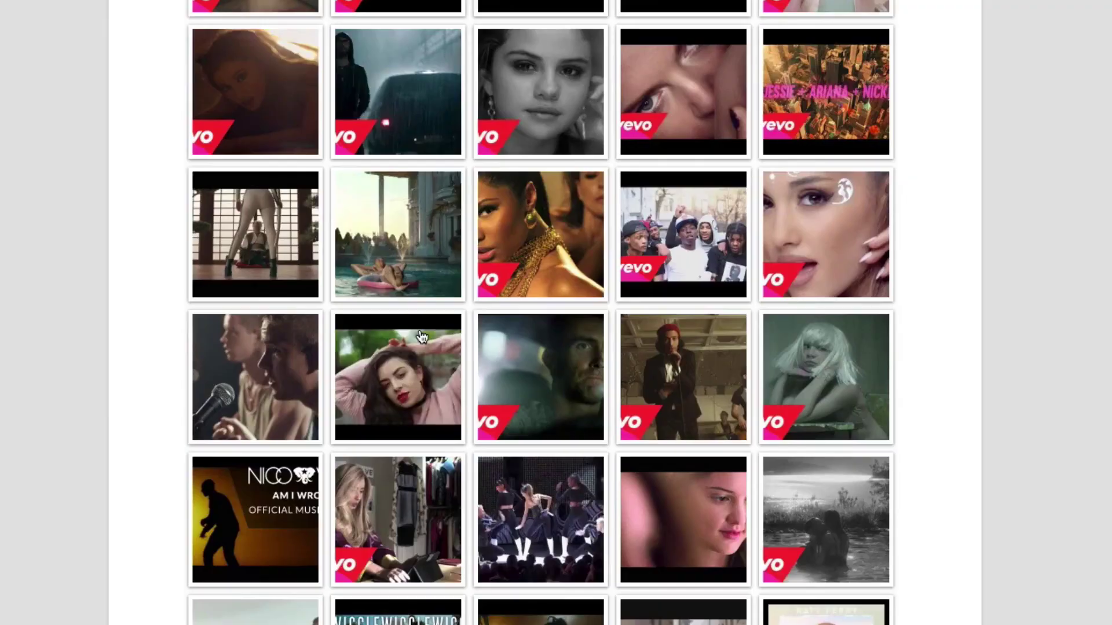
scroll(426, 307, "down", 1)
scroll(425, 306, "up", 20)
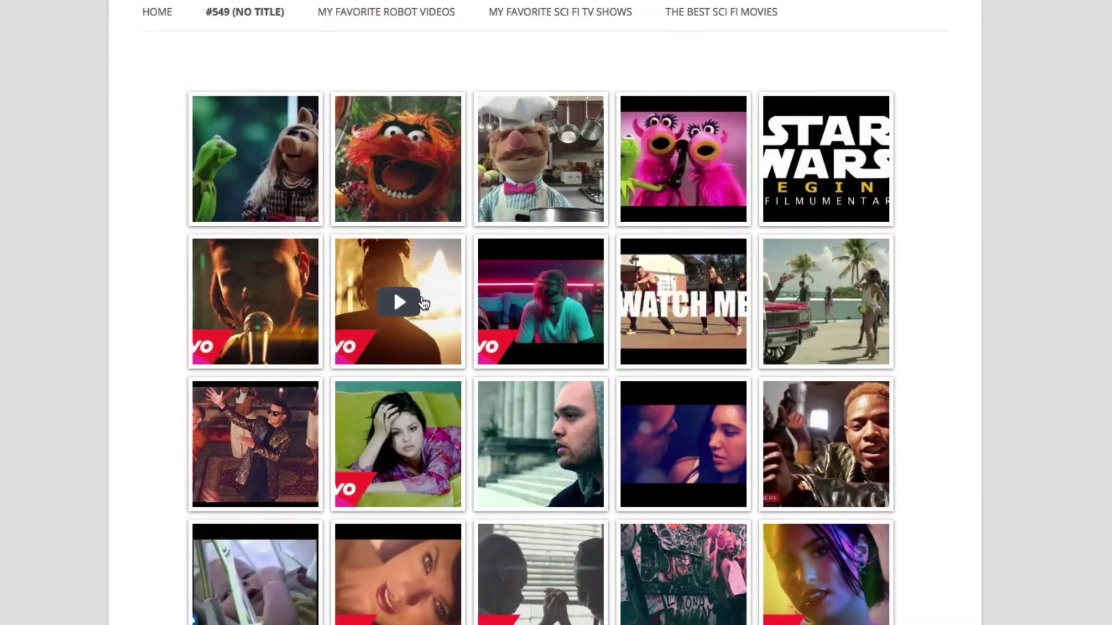
left_click(407, 168)
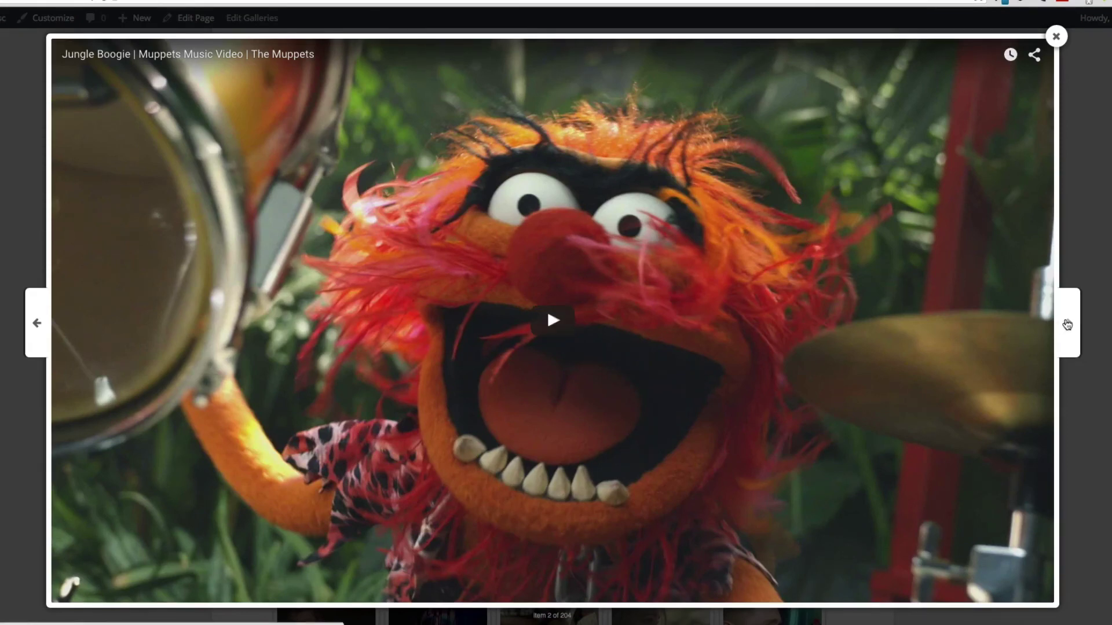
left_click(1068, 325)
left_click(1068, 325)
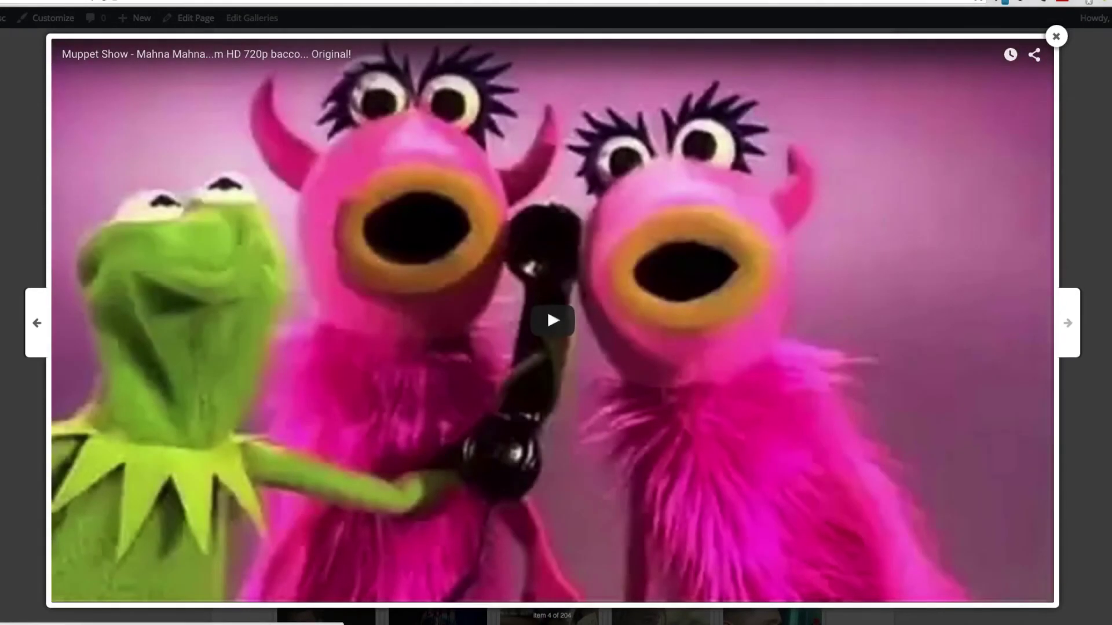
left_click(1067, 324)
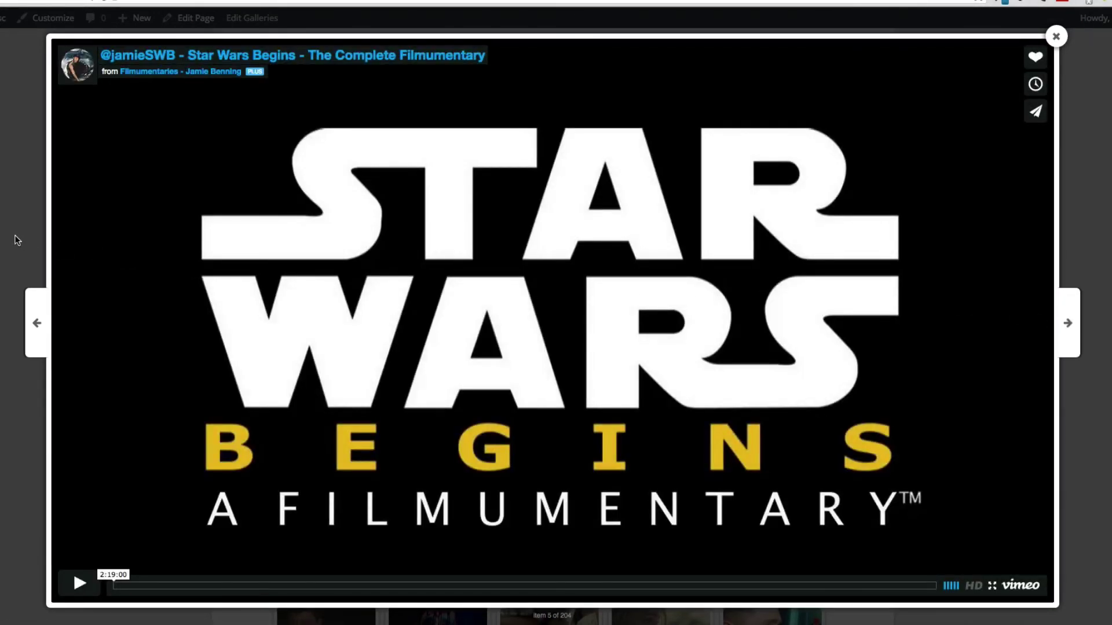
left_click(8, 231)
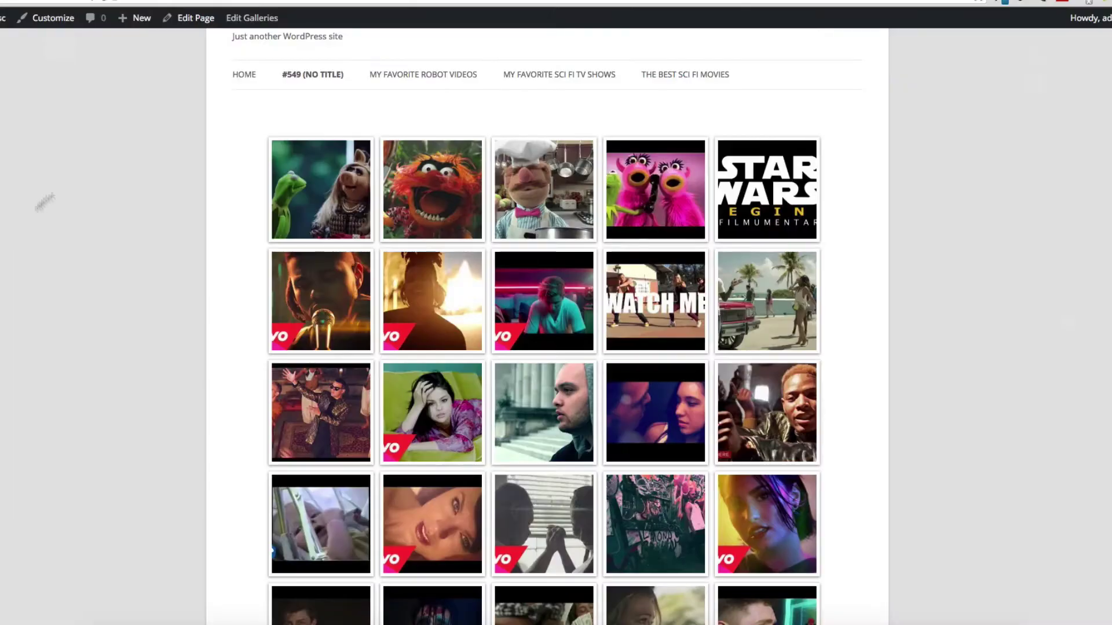
Back in the gallery editor, browse the Media Library from Add Media to find the urban photos
key("ctrl+Tab")
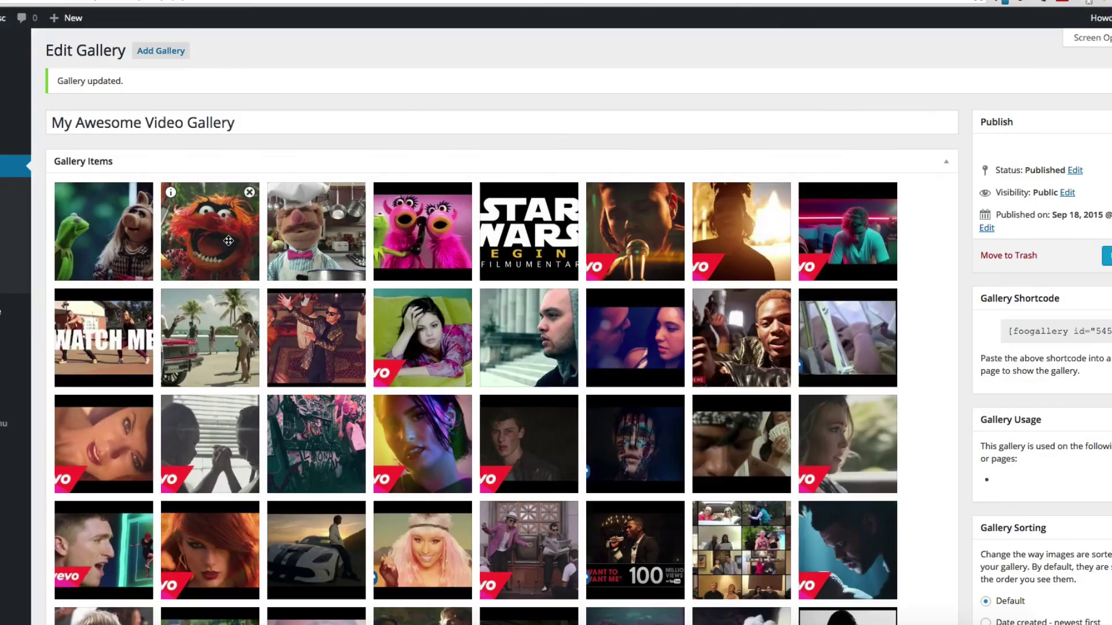
scroll(251, 287, "down", 10)
scroll(251, 287, "down", 15)
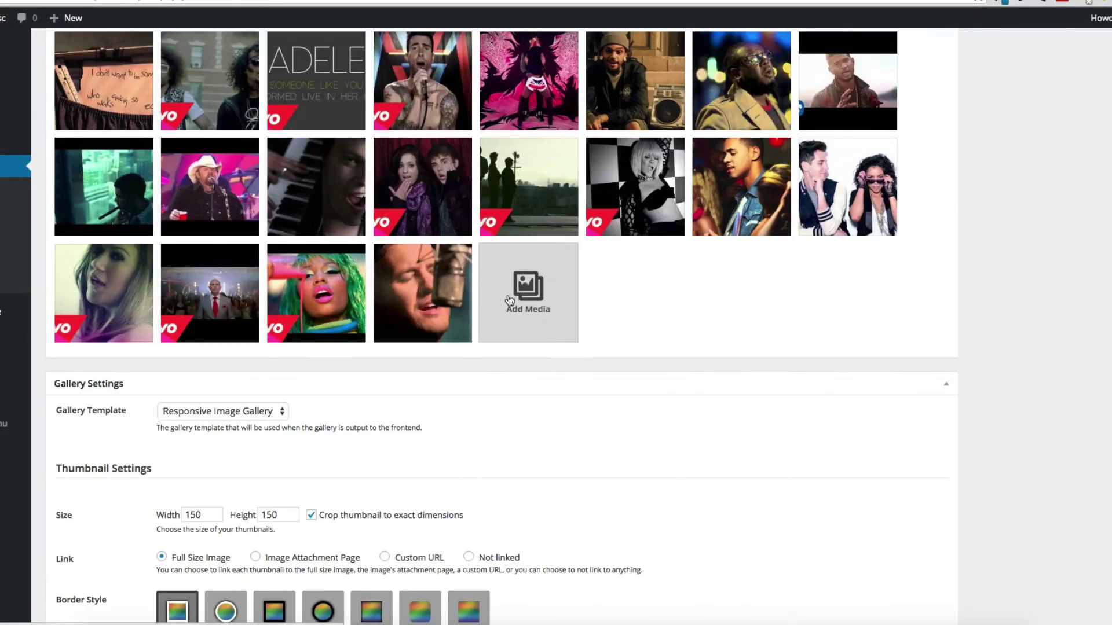
left_click(524, 293)
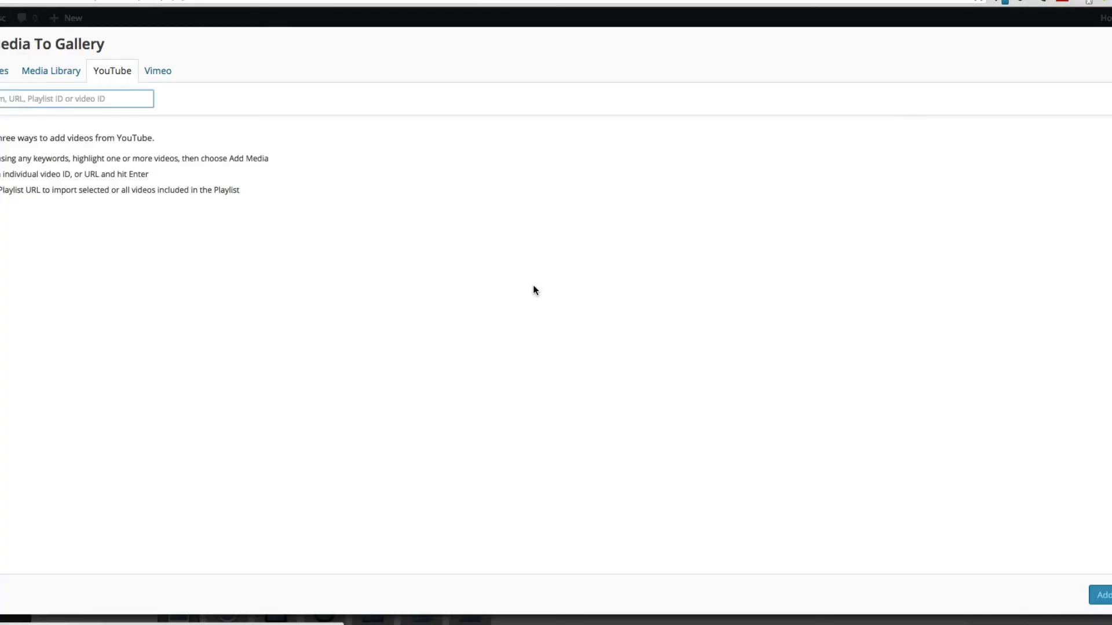
left_click(113, 67)
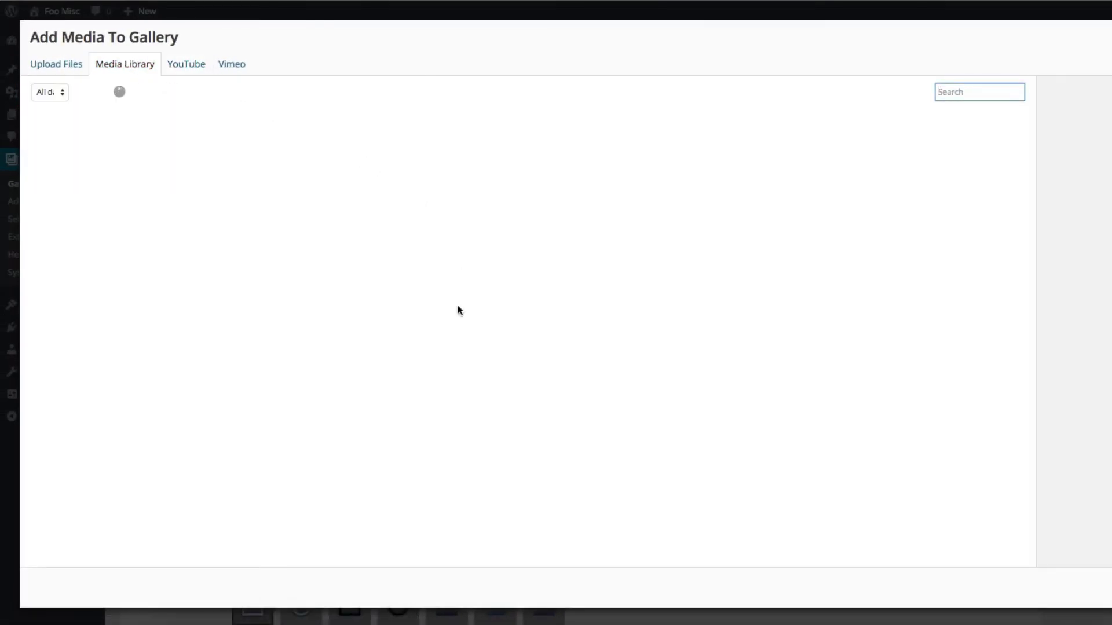
scroll(458, 314, "down", 15)
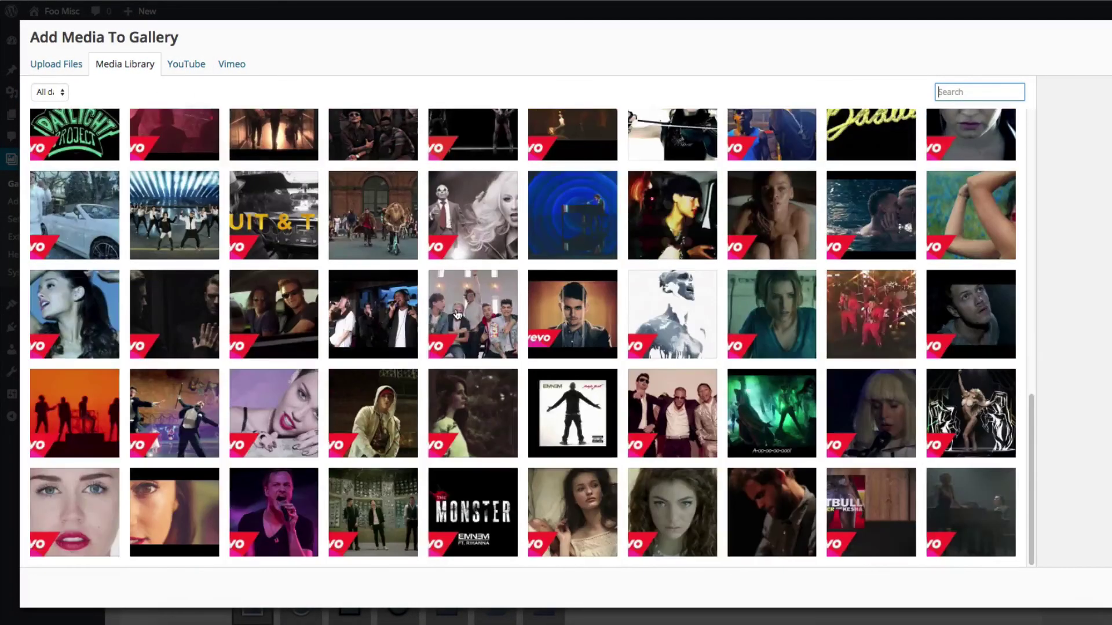
scroll(458, 314, "down", 10)
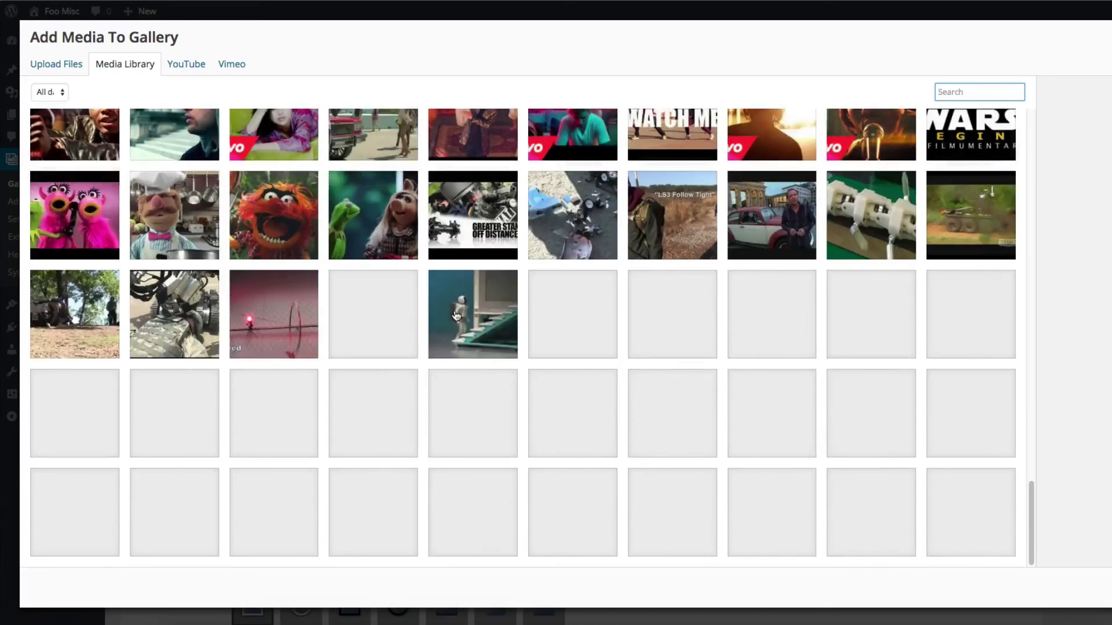
scroll(460, 336, "down", 10)
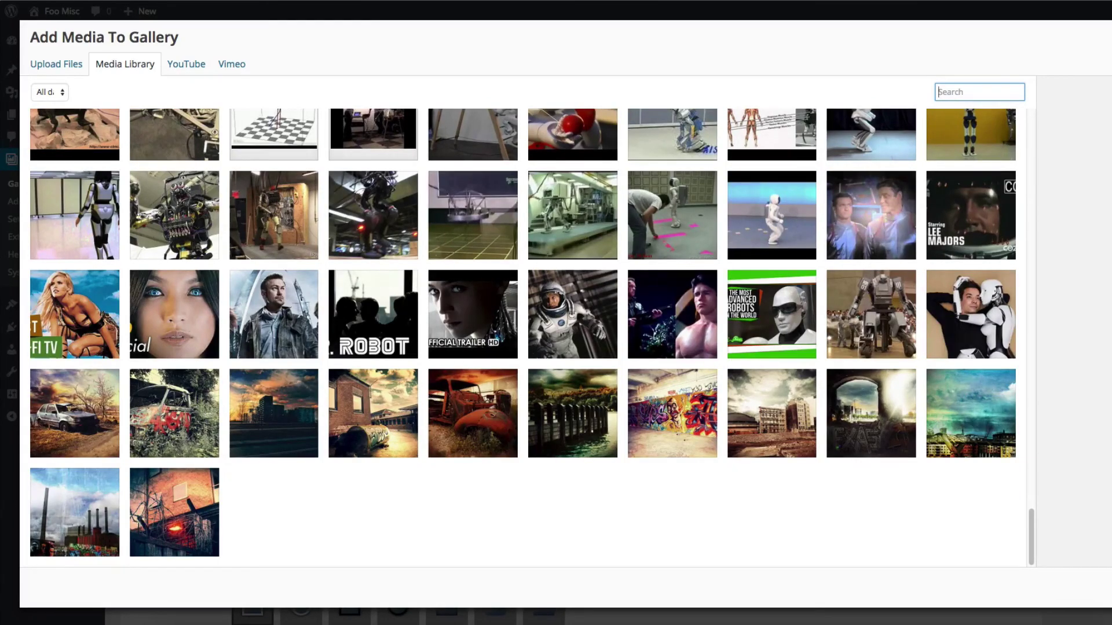
Add the twelve photos from the wrecked car onward, and move the city sunset photo second
left_click(55, 417)
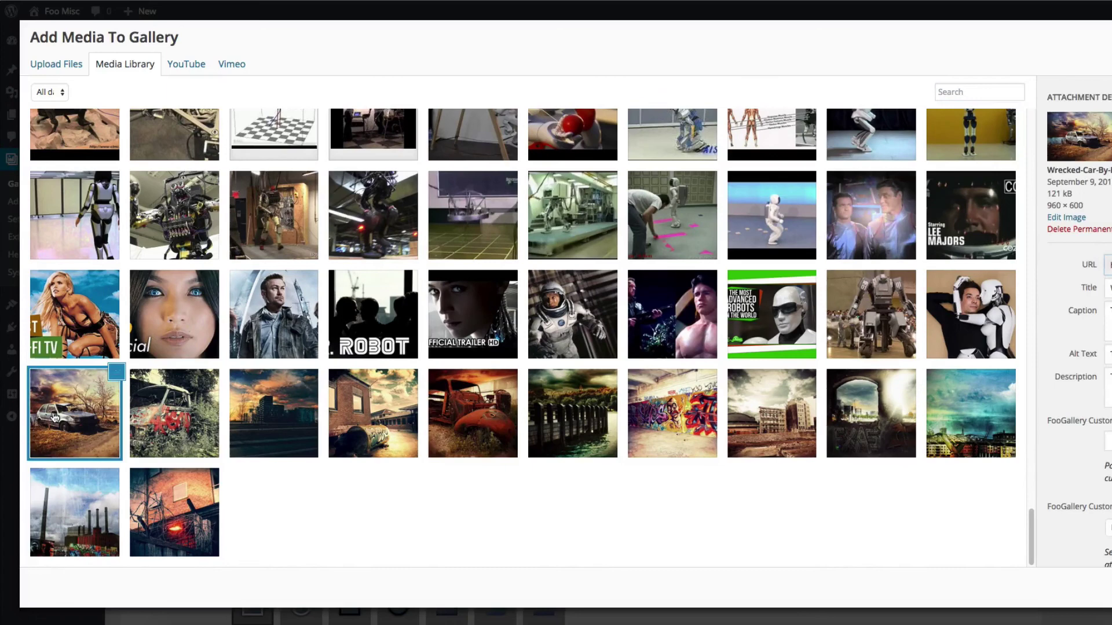
left_click(156, 514, "shift")
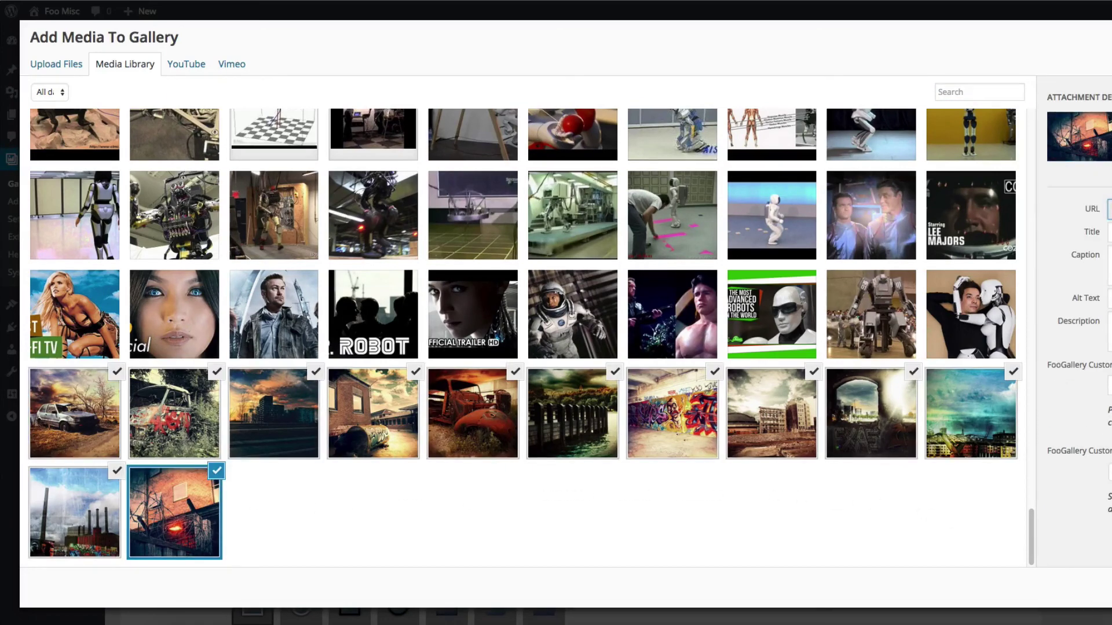
left_click(1101, 588)
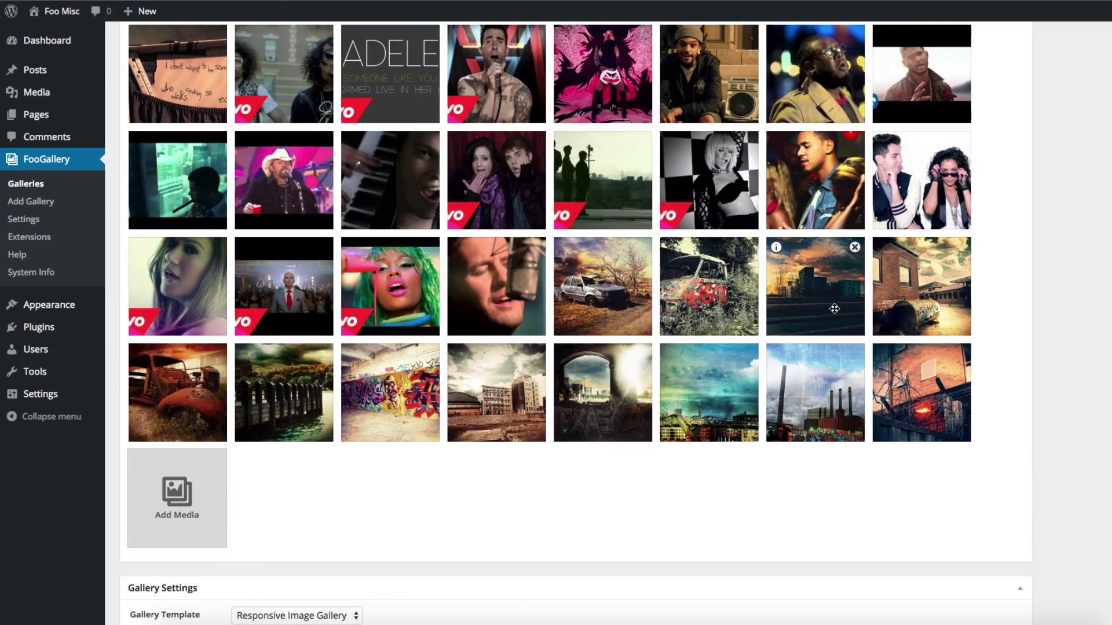
left_click_drag(835, 309, 301, 244)
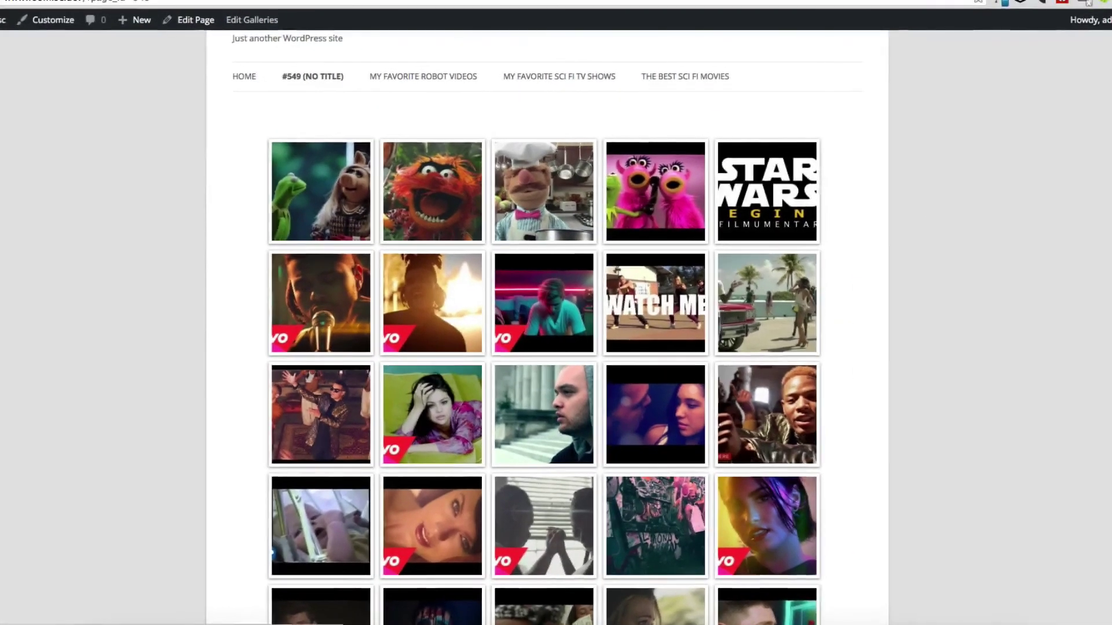
Reload page #549, step from the city sunset photo to the next lightbox item, then close it
key("ctrl+r")
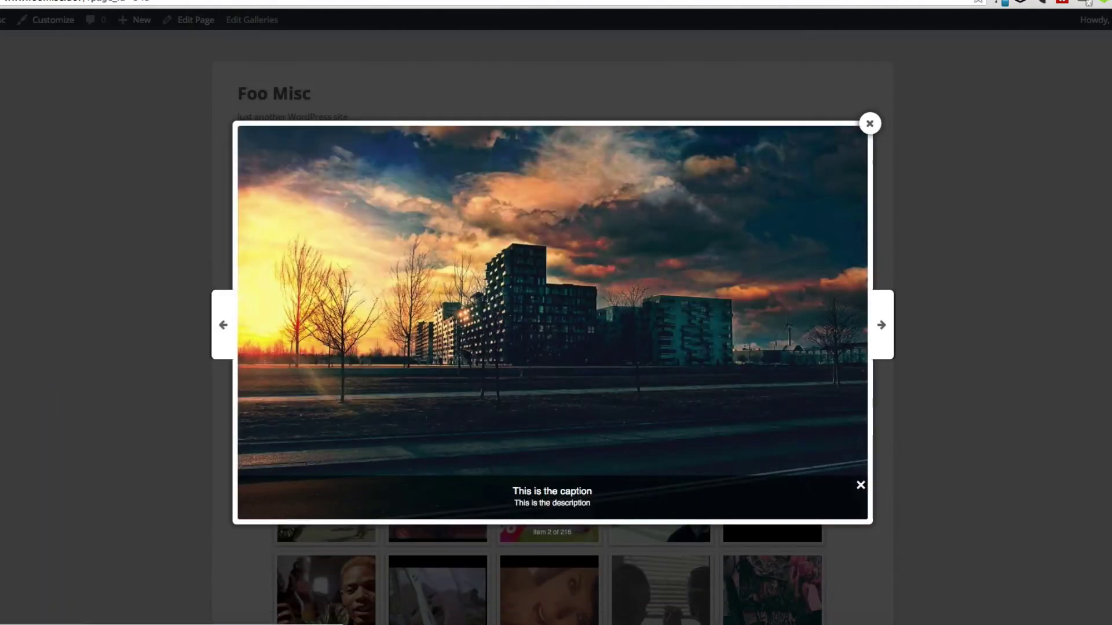
key("Right")
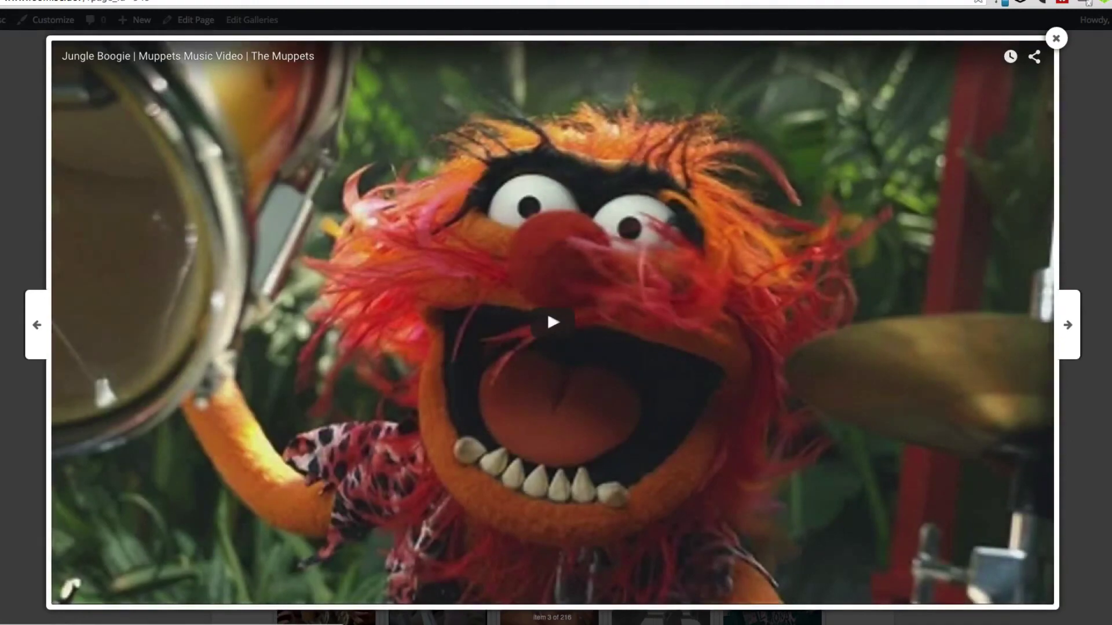
key("Escape")
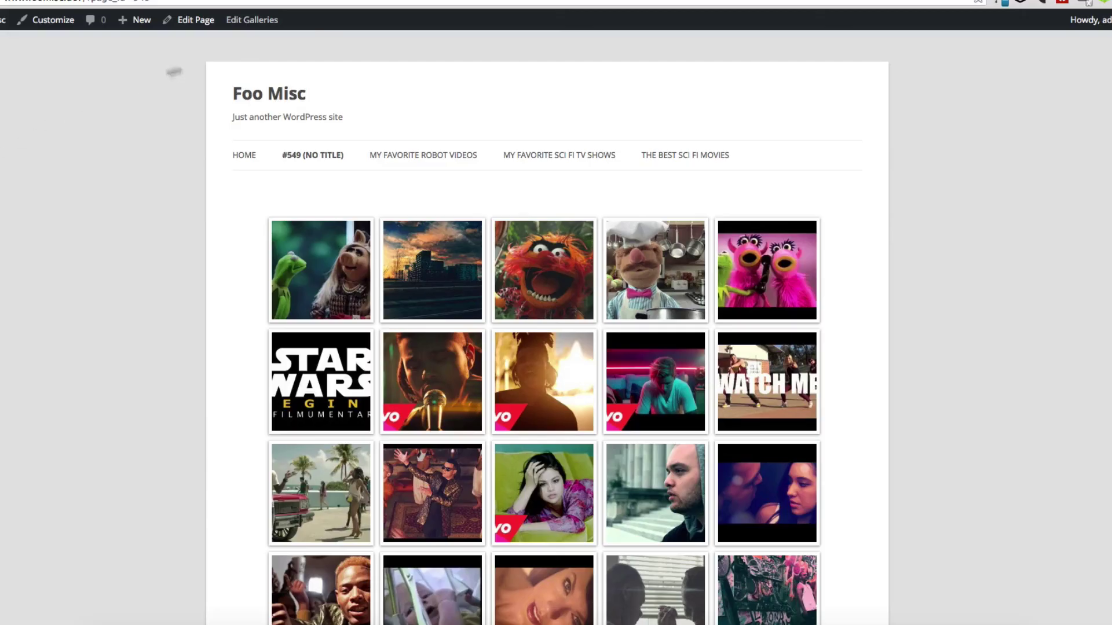